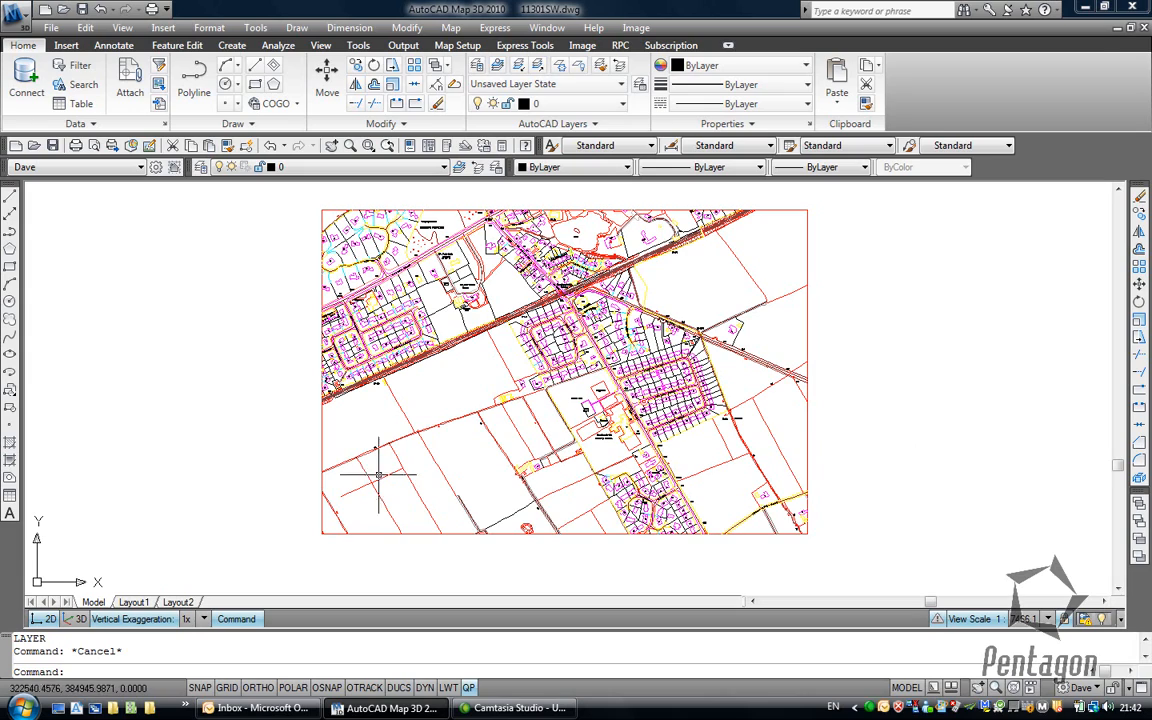
# - Inspect the street map, select all of its objects to check the object count, and clear the selection
pyautogui.scroll(5, 386, 290)
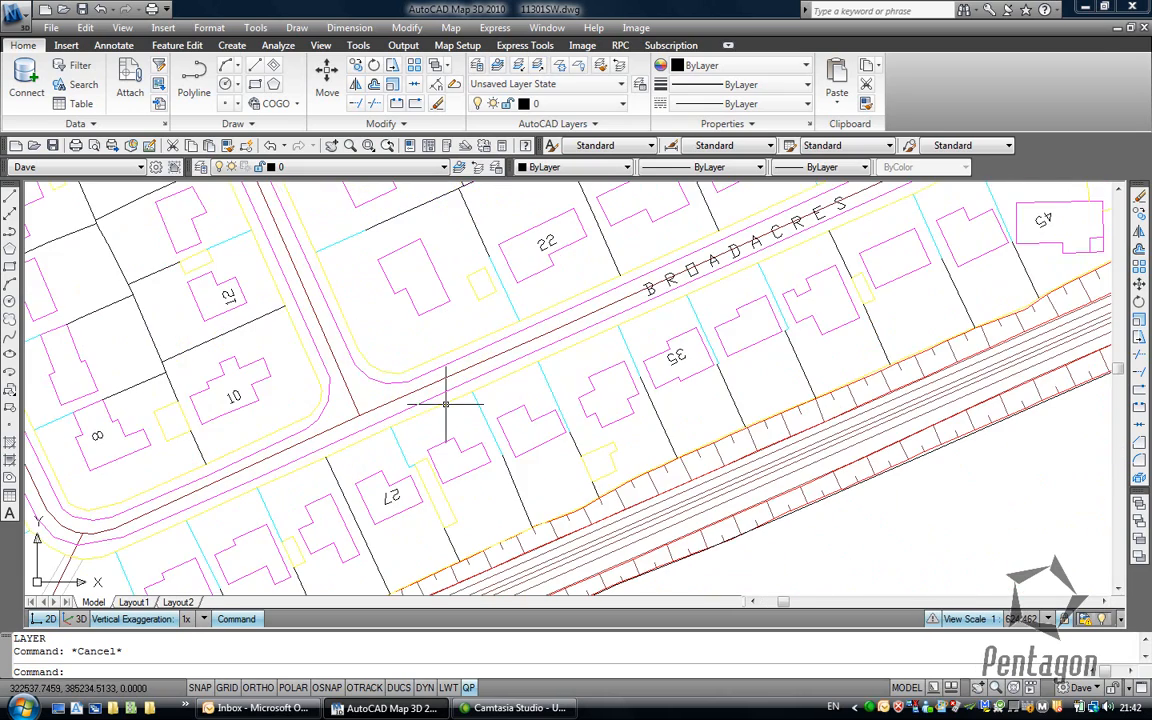
pyautogui.scroll(-4, 448, 405)
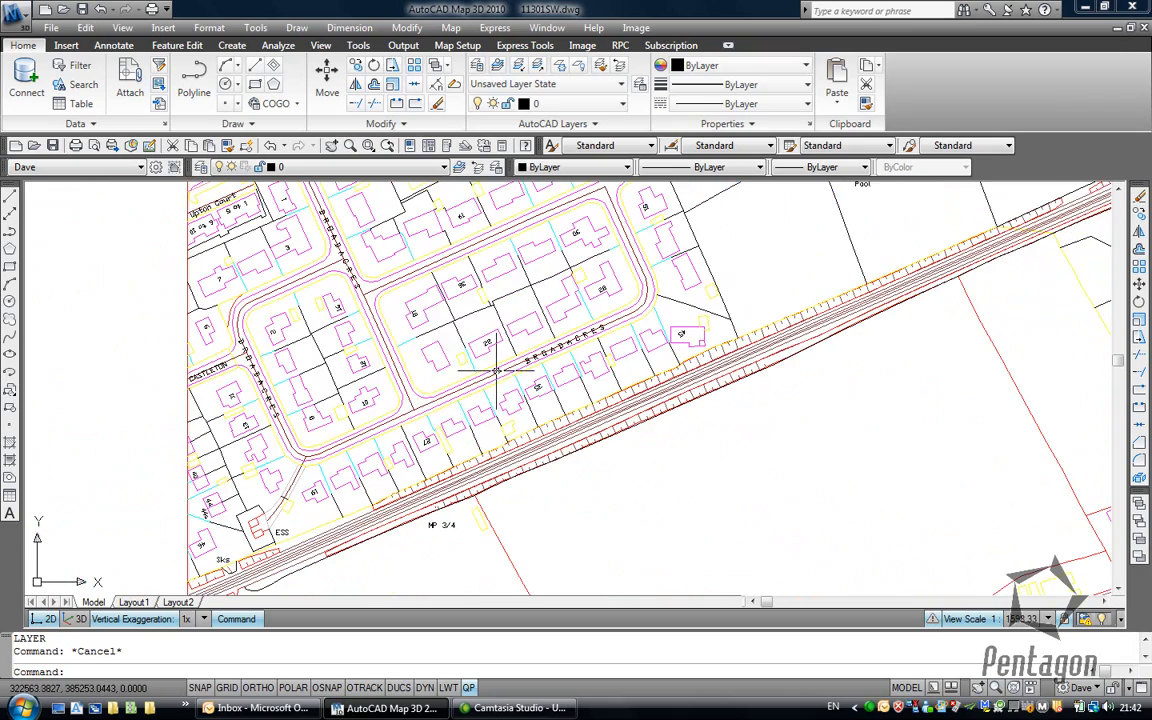
pyautogui.scroll(2, 447, 425)
pyautogui.scroll(-5, 447, 430)
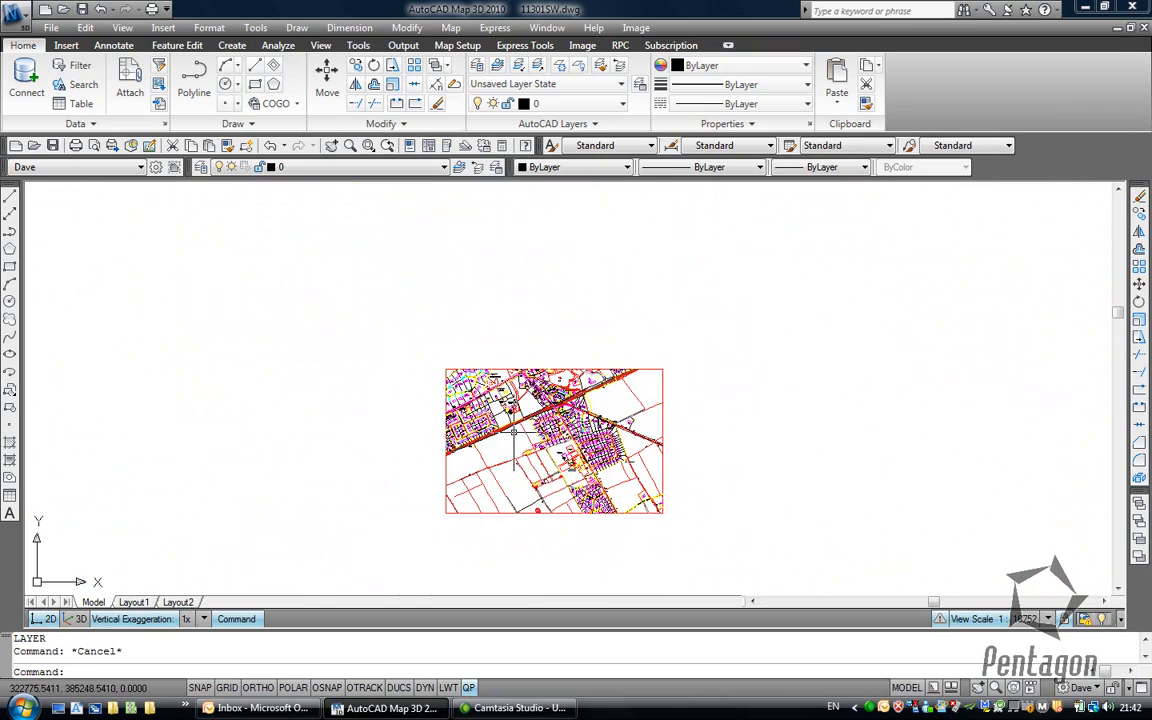
pyautogui.scroll(3, 490, 370)
pyautogui.click(314, 216)
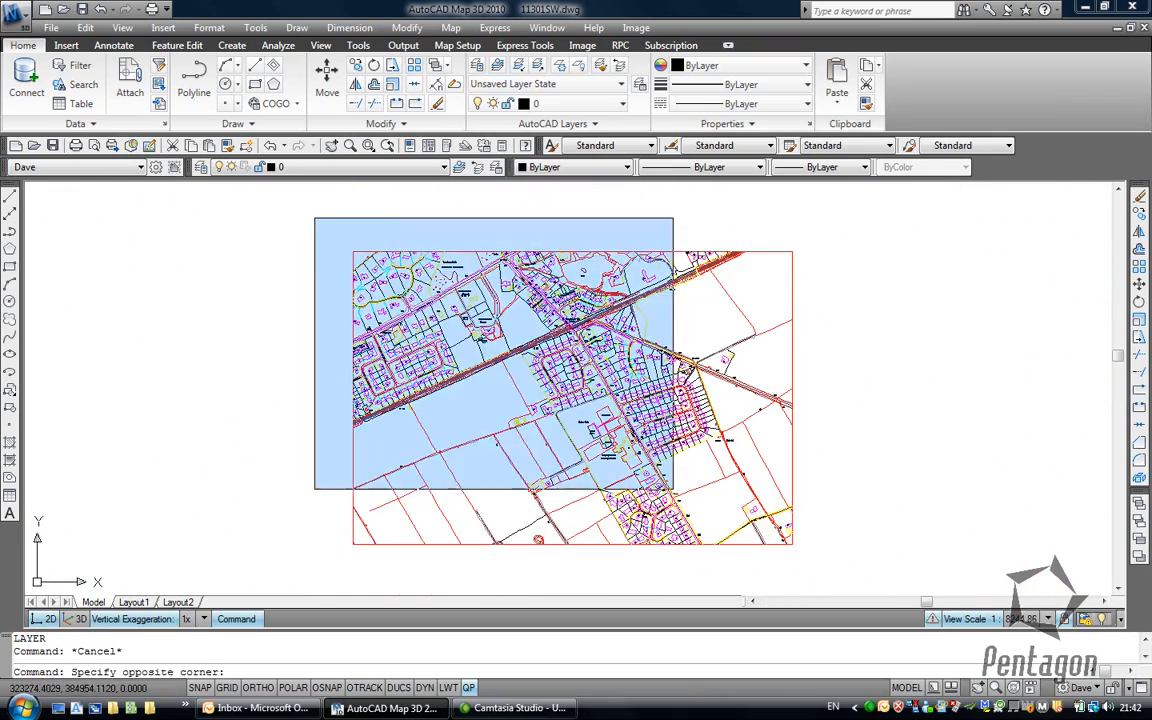
pyautogui.click(831, 558)
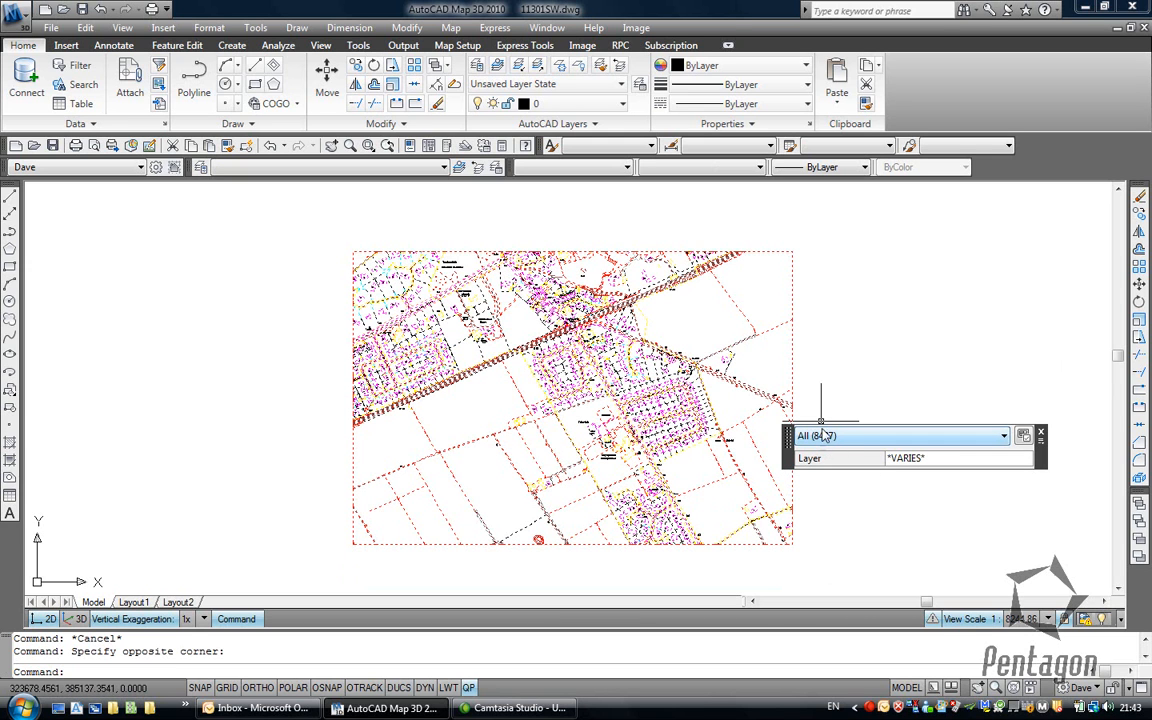
pyautogui.moveTo(574, 318)
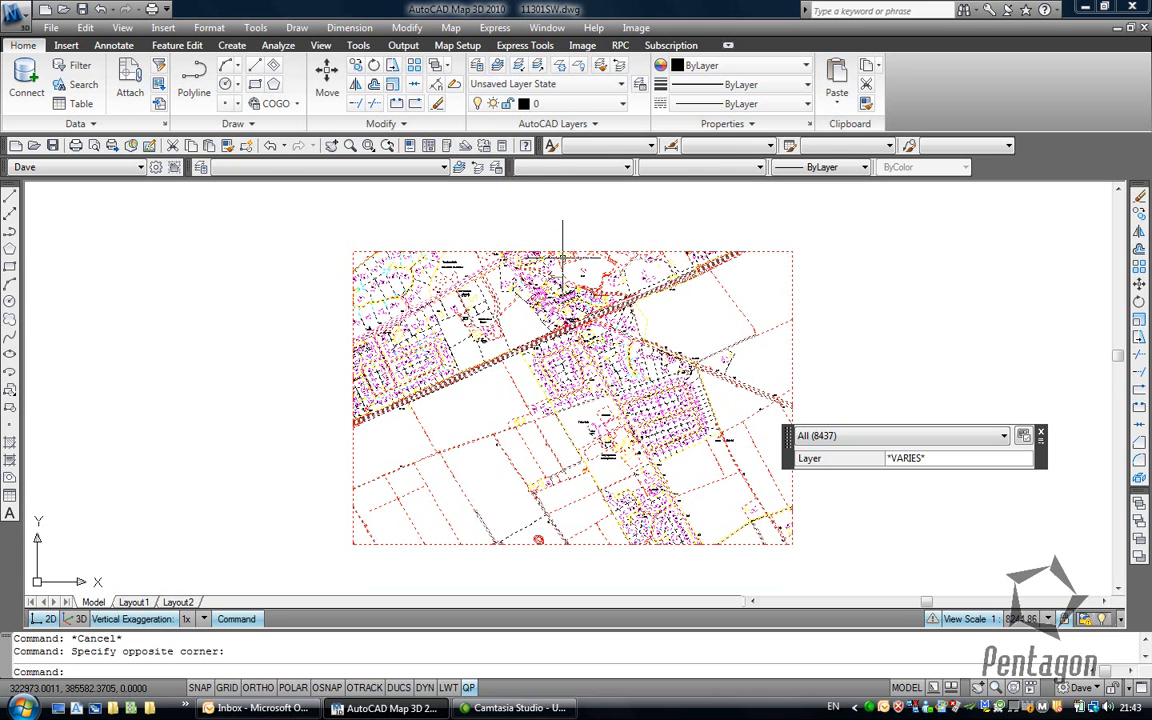
pyautogui.press('Escape')
# - Start Drawing Cleanup on all objects across all layers and add every available cleanup action to the selected actions
pyautogui.click(451, 27)
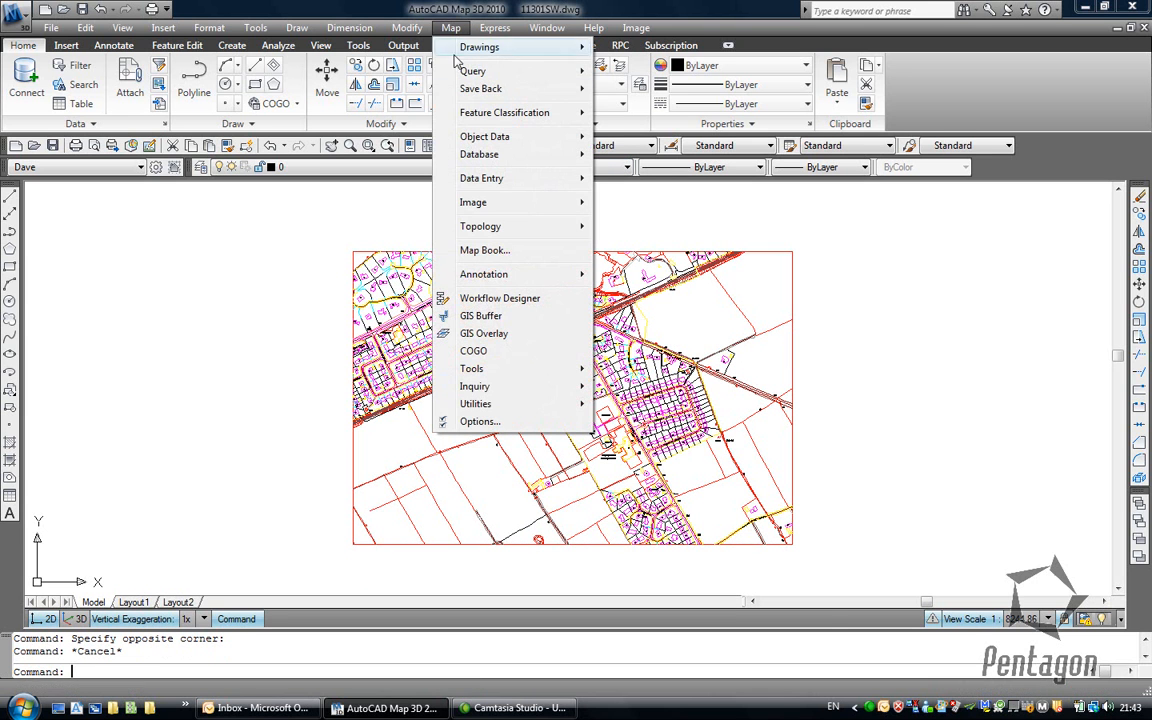
pyautogui.moveTo(529, 378)
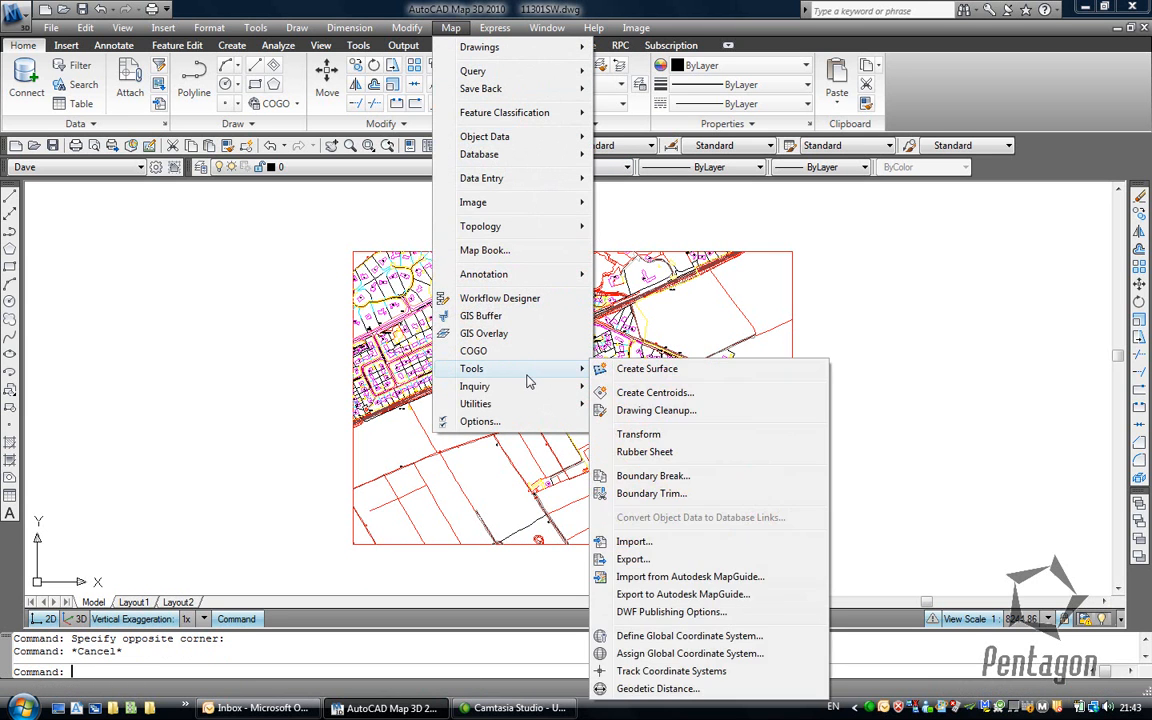
pyautogui.click(669, 413)
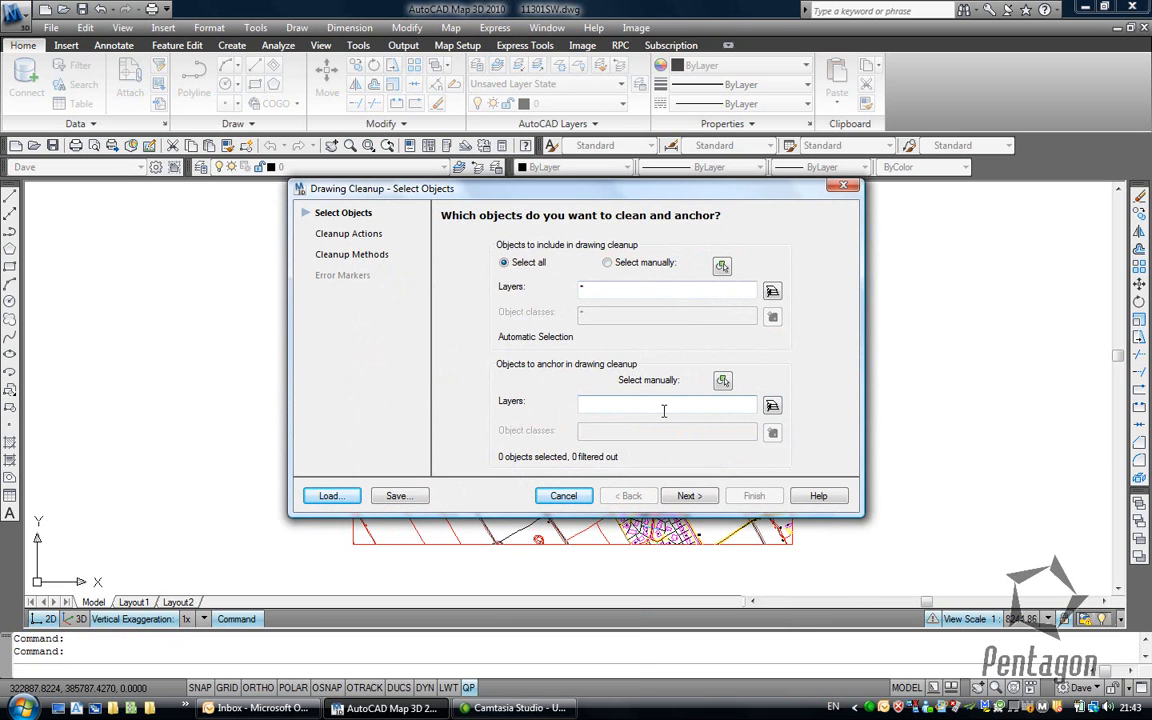
pyautogui.click(688, 497)
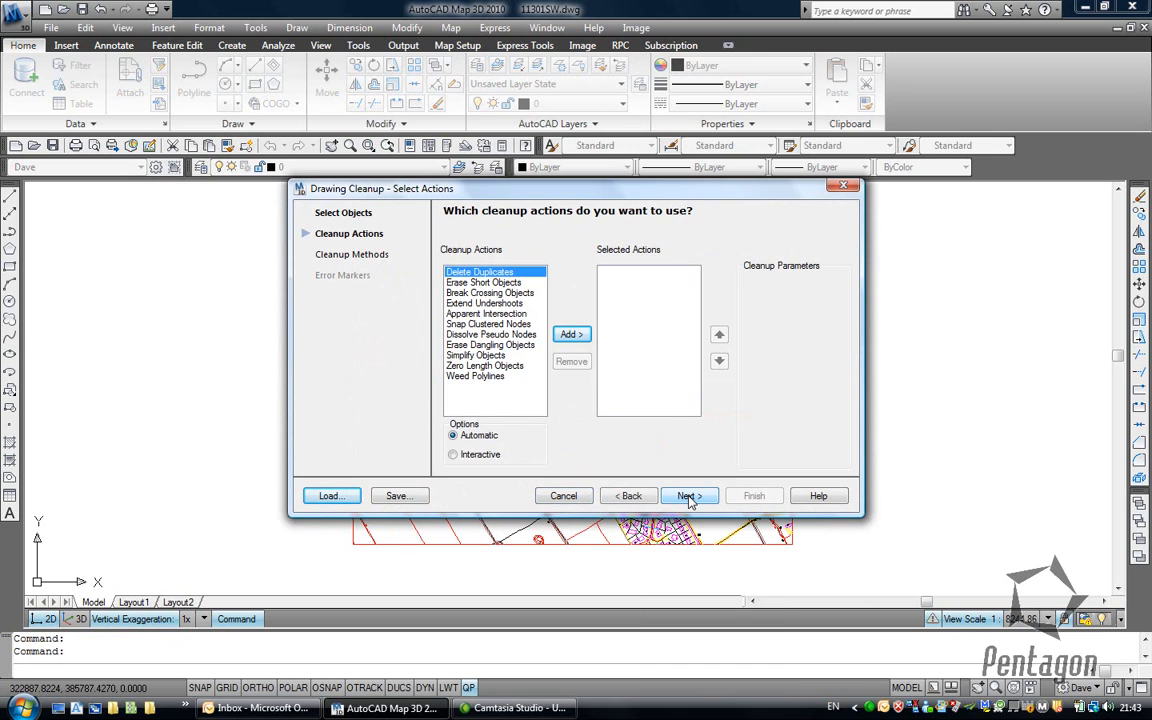
pyautogui.click(492, 283)
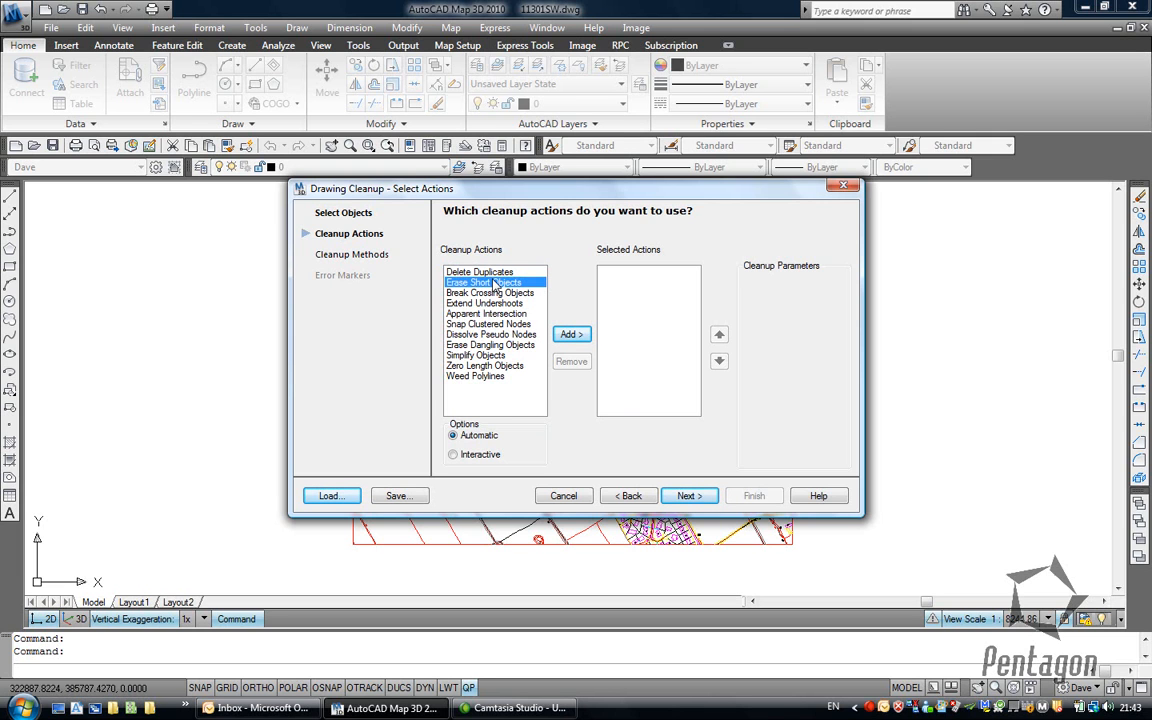
pyautogui.click(490, 314)
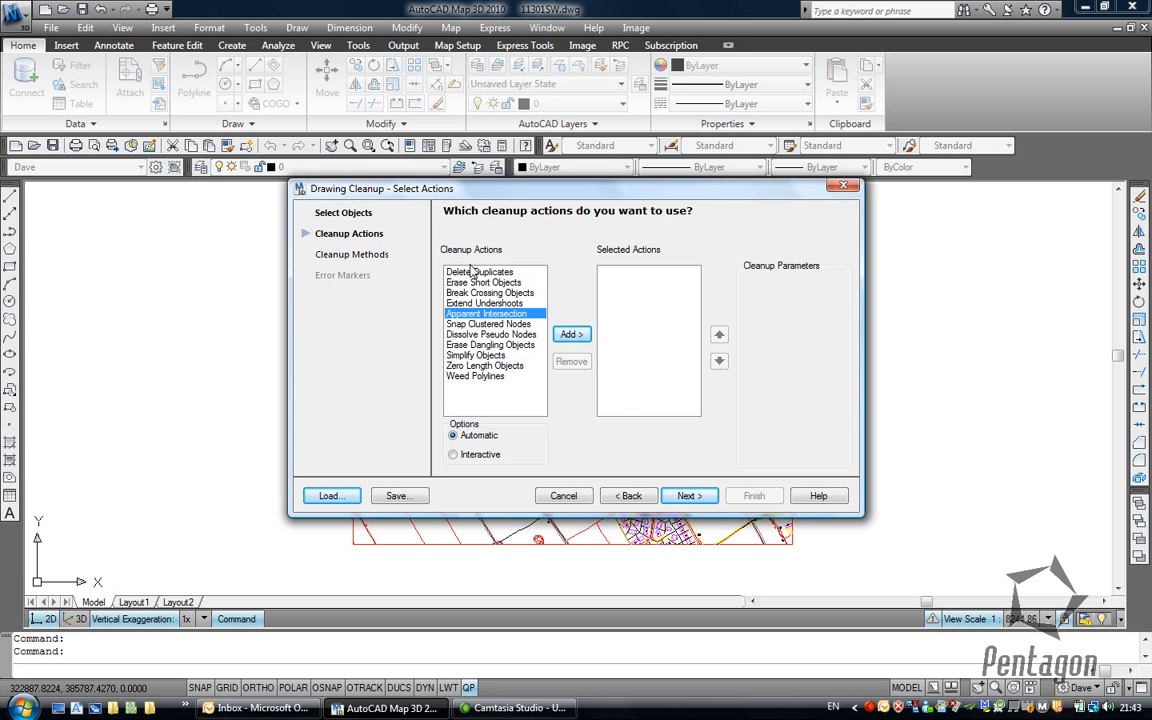
pyautogui.click(480, 272)
pyautogui.keyDown('shift'); pyautogui.click(476, 376); pyautogui.keyUp('shift')
pyautogui.click(580, 335)
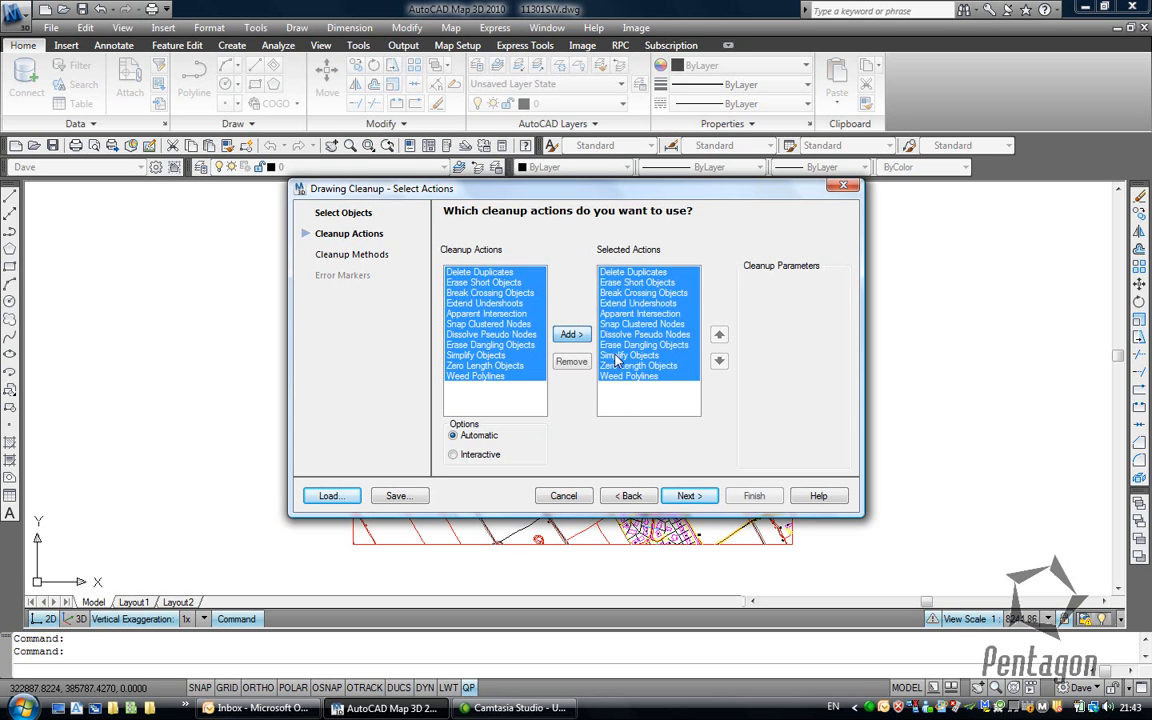
# - Remove Weed Polylines and Break Crossing Objects from the selected cleanup actions and check the tolerance for Extend Undershoots
pyautogui.click(628, 376)
pyautogui.press('Delete')
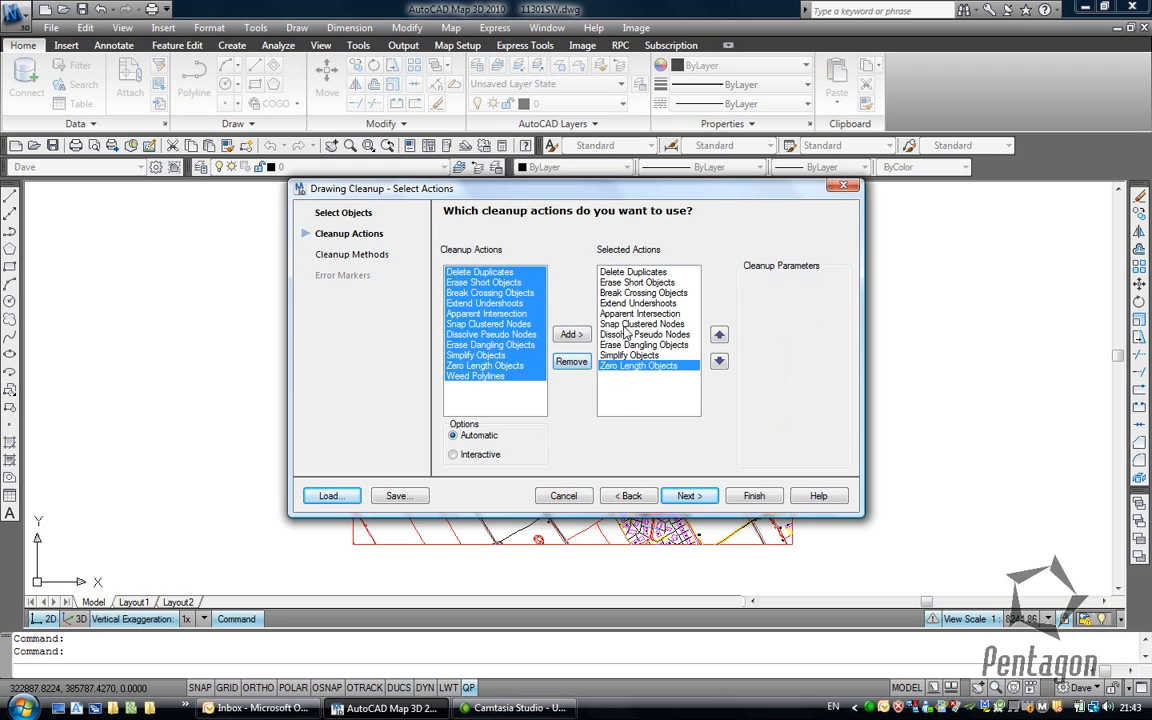
pyautogui.click(610, 293)
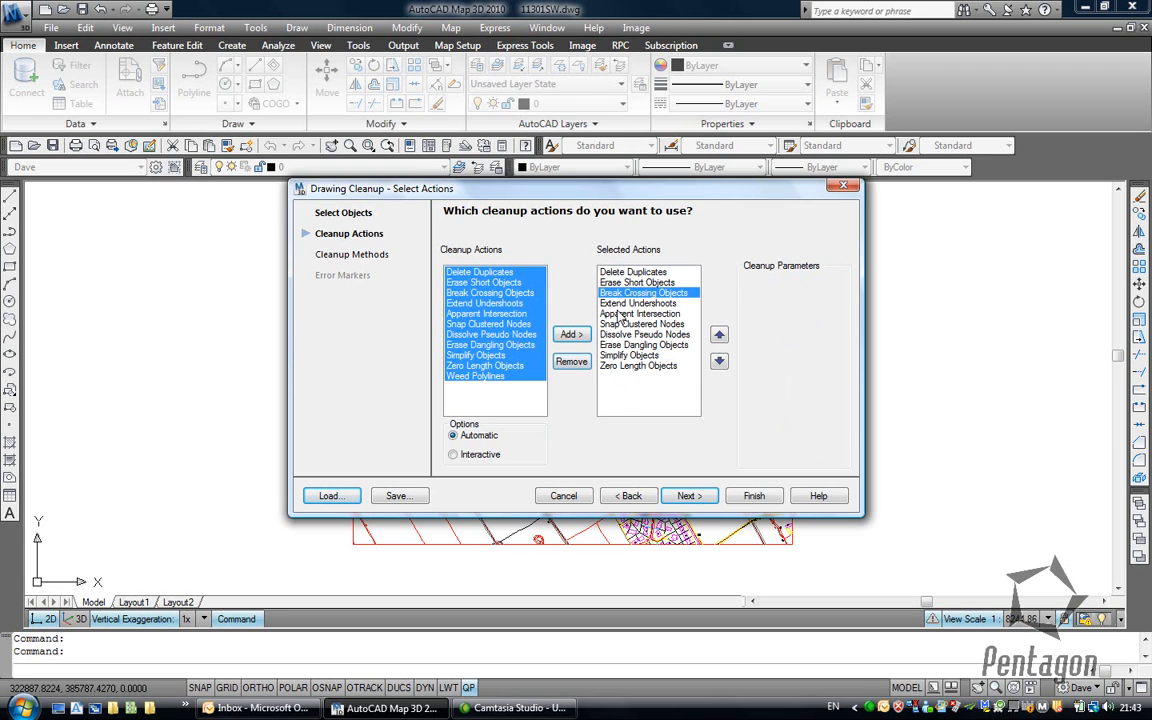
pyautogui.click(580, 364)
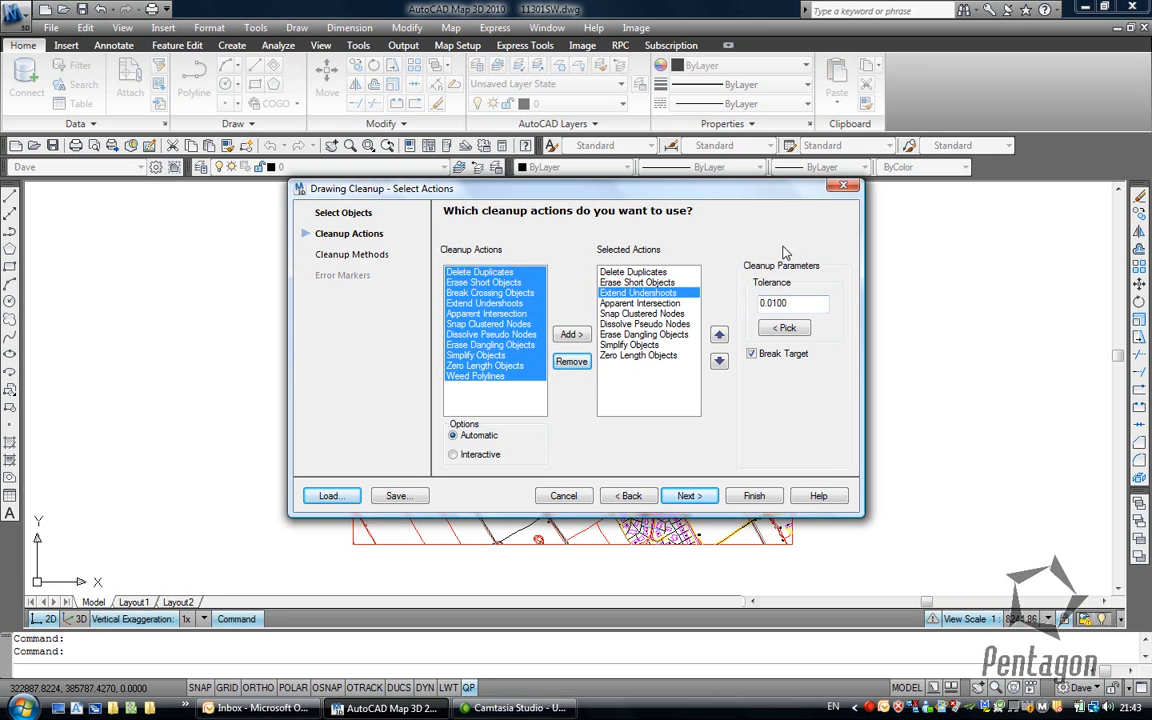
pyautogui.doubleClick(794, 305)
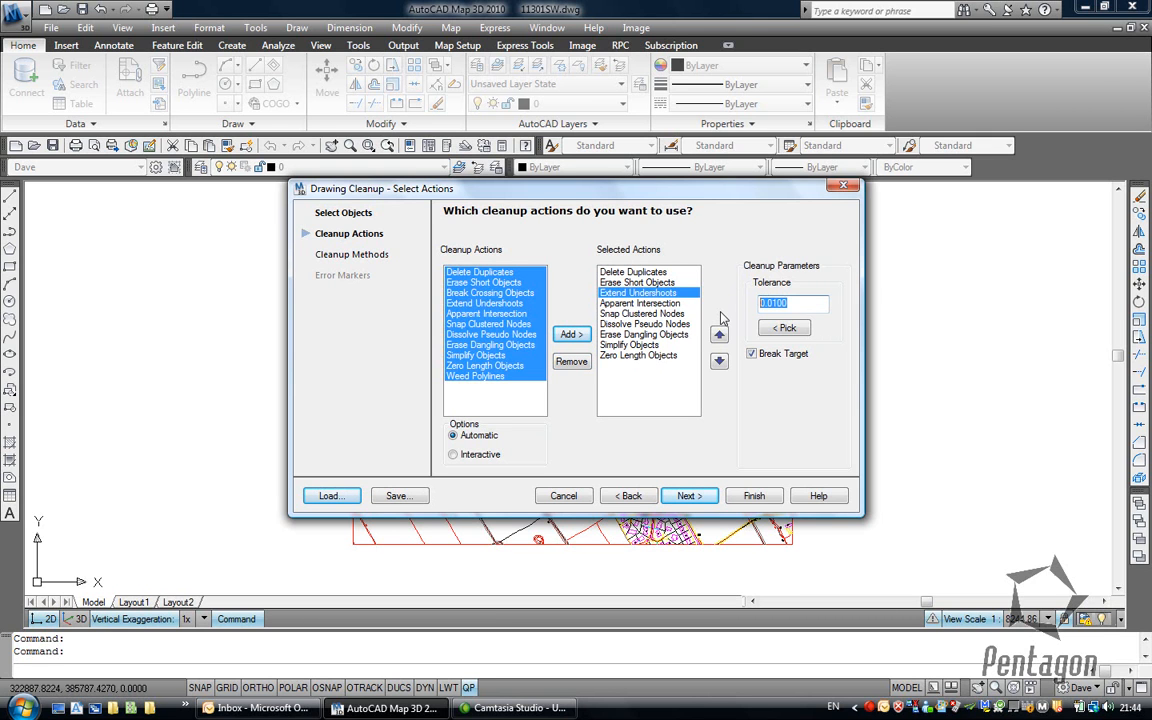
# - Keep the Modify original objects method and convert lines, arcs, 3D polylines and circles to polylines
pyautogui.click(688, 497)
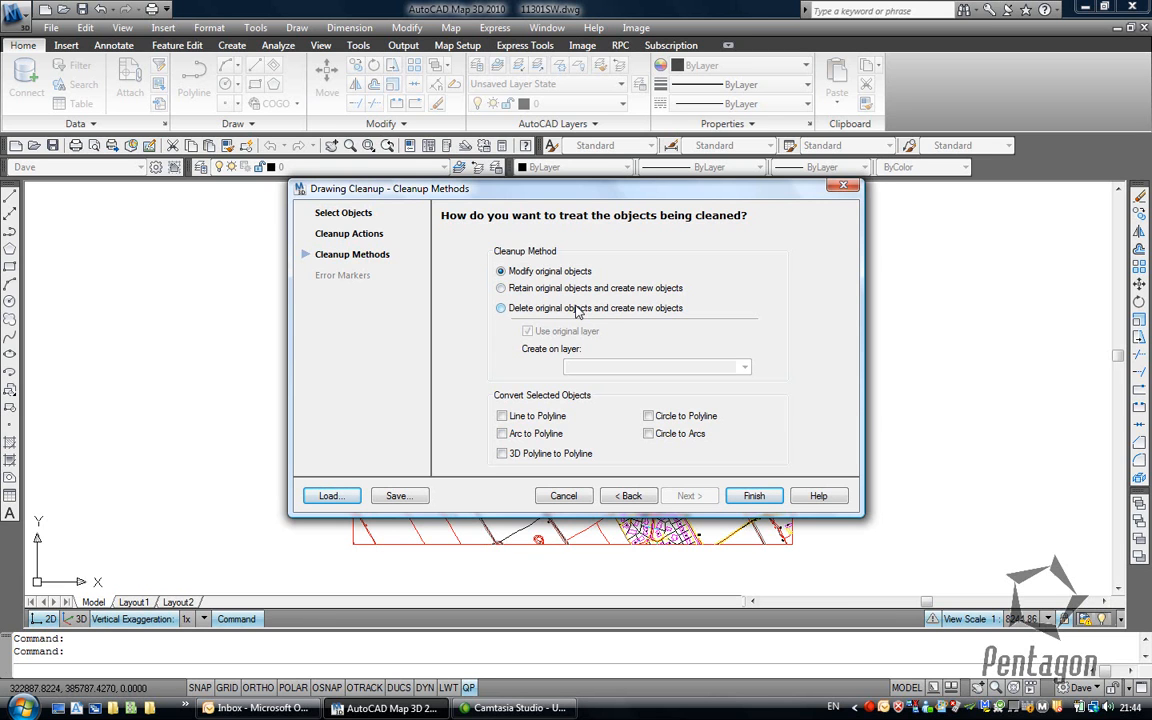
pyautogui.click(503, 436)
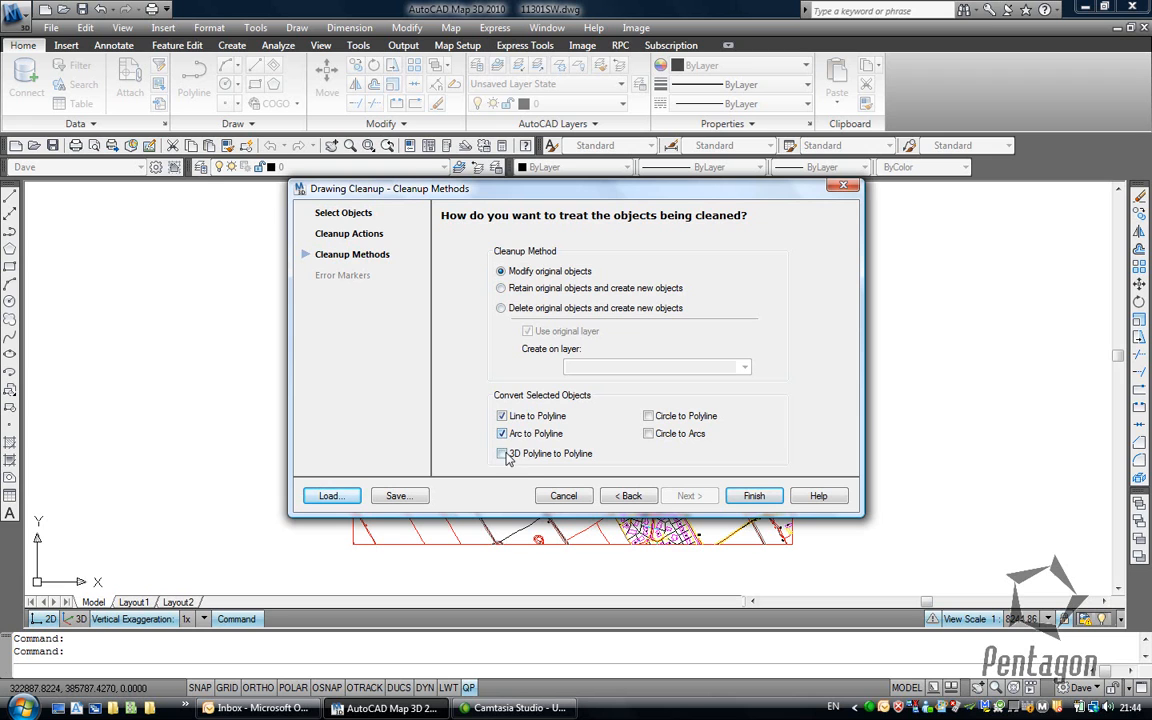
pyautogui.click(649, 416)
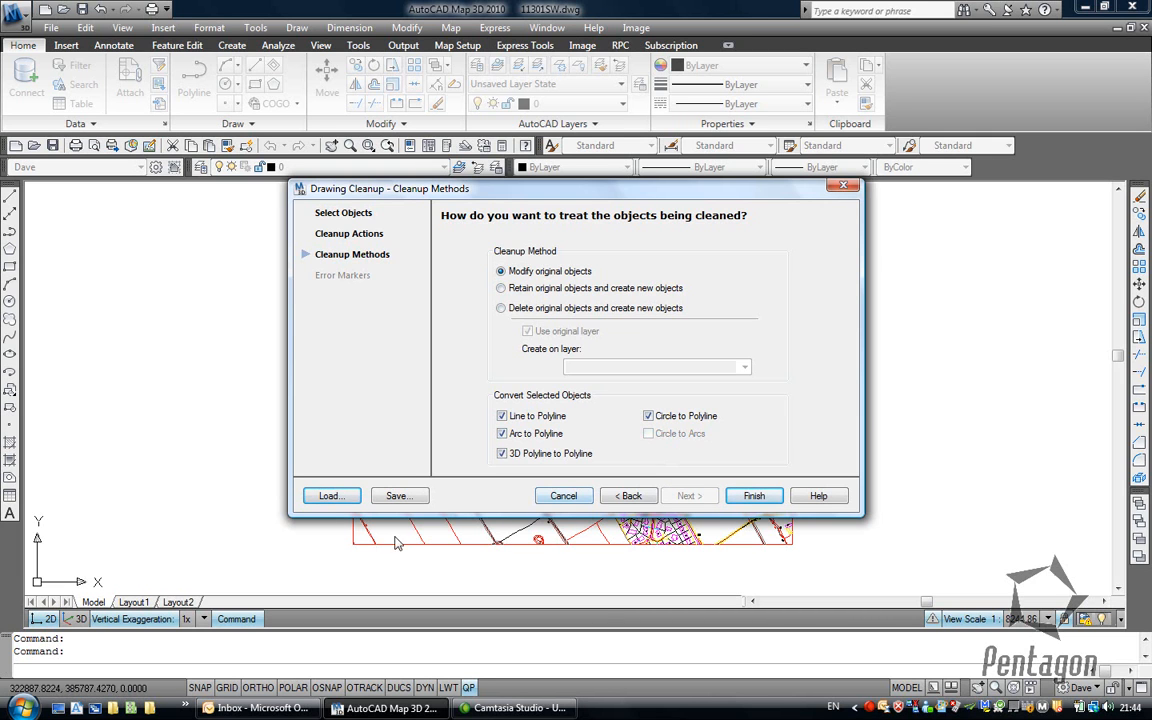
# - Save the settings as a drawing cleanup profile on the C: drive and run the cleanup
pyautogui.click(392, 502)
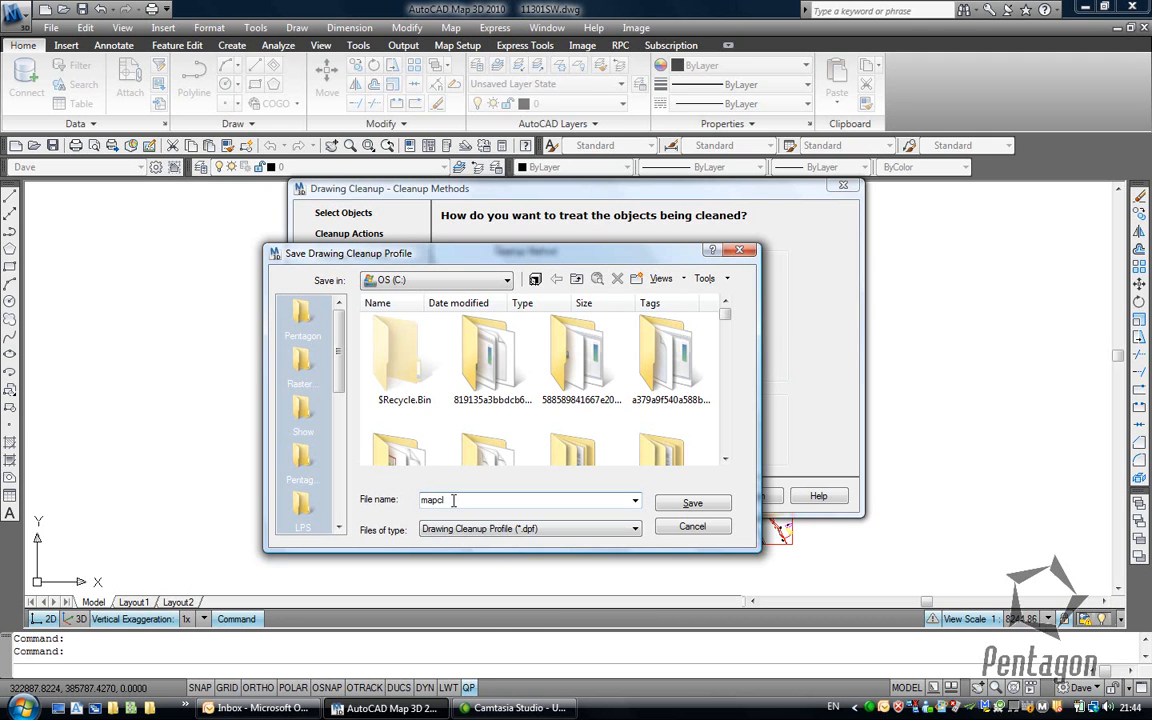
pyautogui.write('n')
pyautogui.click(691, 503)
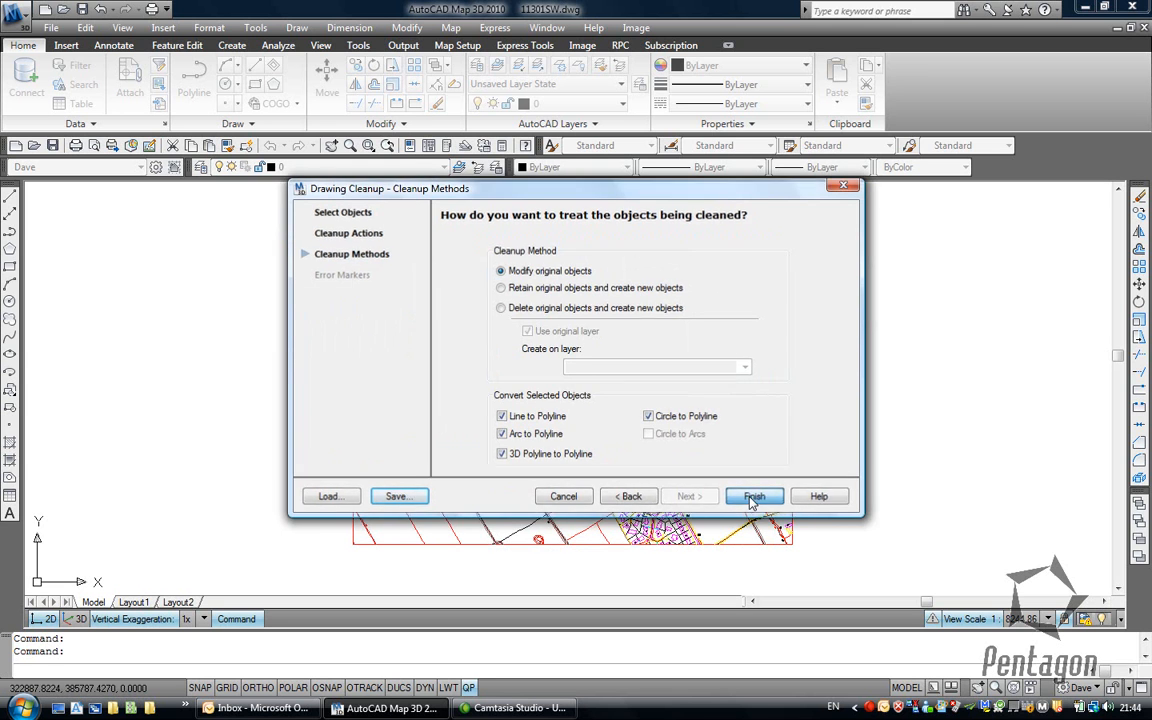
pyautogui.click(753, 497)
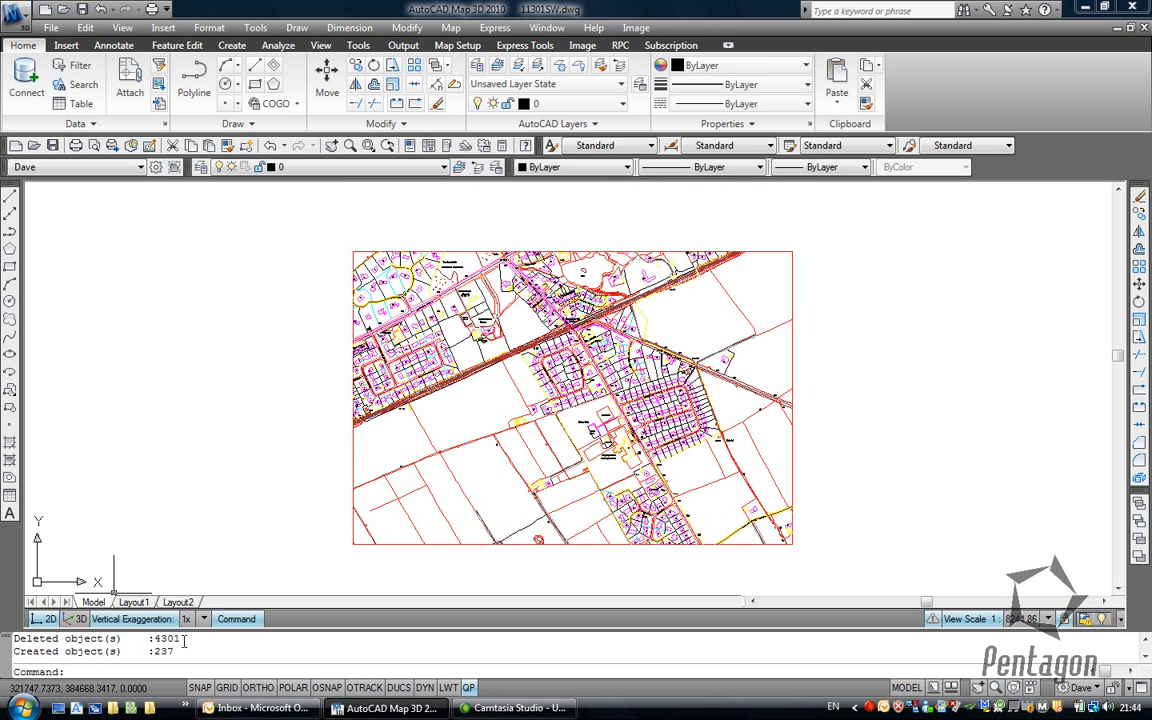
# - Select the entire cleaned map to check its object count, and clear the selection
pyautogui.click(328, 220)
pyautogui.click(821, 564)
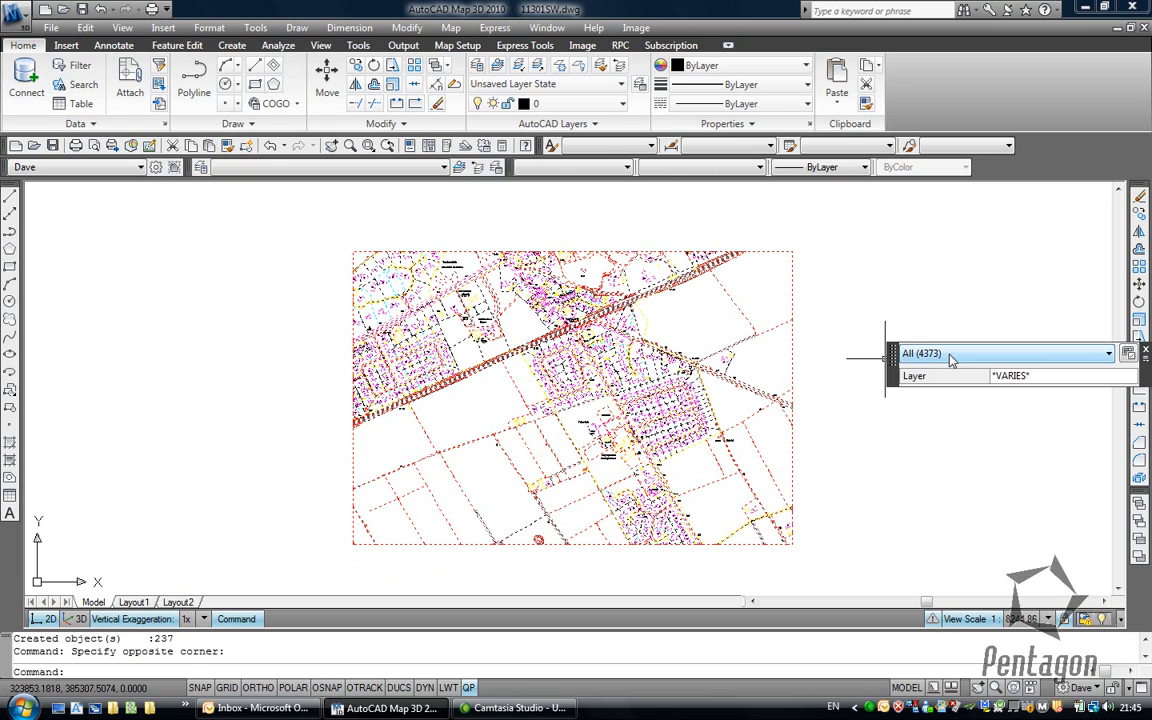
pyautogui.press('Escape')
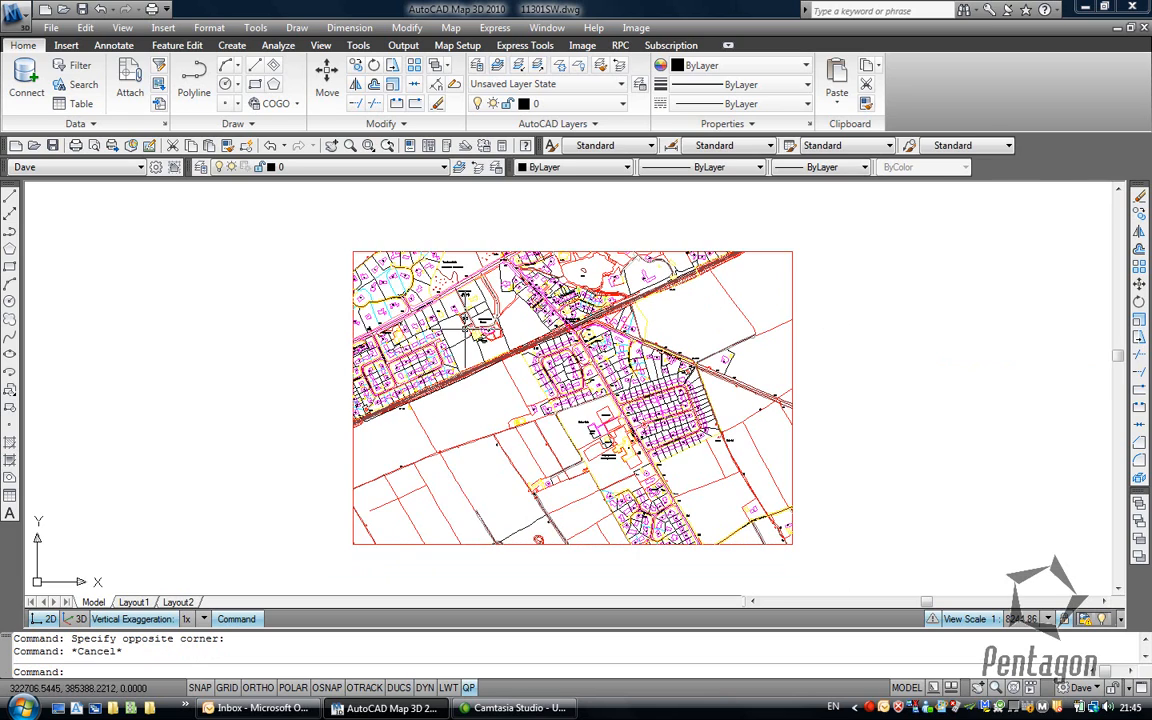
# - Delete the C_LINE_RD layer with LAYDEL by picking a road centre line near Templepatrick Bridge and accepting the deletion
pyautogui.scroll(8, 422, 311)
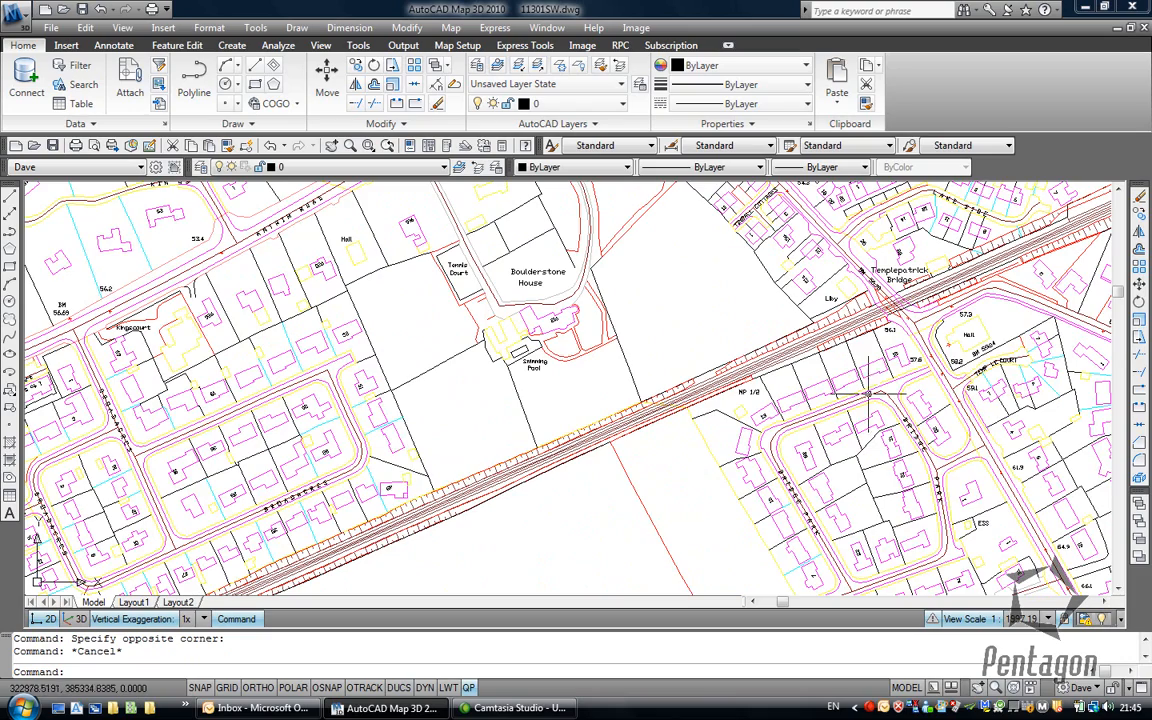
pyautogui.moveTo(926, 298); pyautogui.dragTo(773, 478, button='middle')
pyautogui.scroll(5, 704, 432)
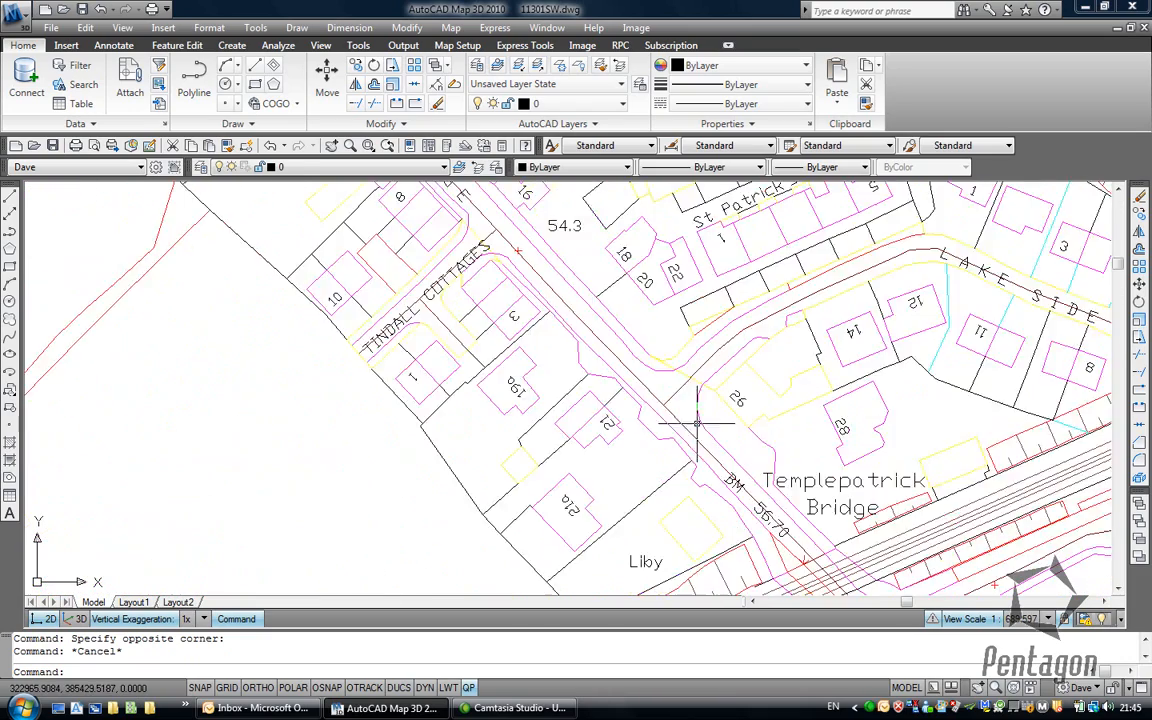
pyautogui.scroll(3, 697, 423)
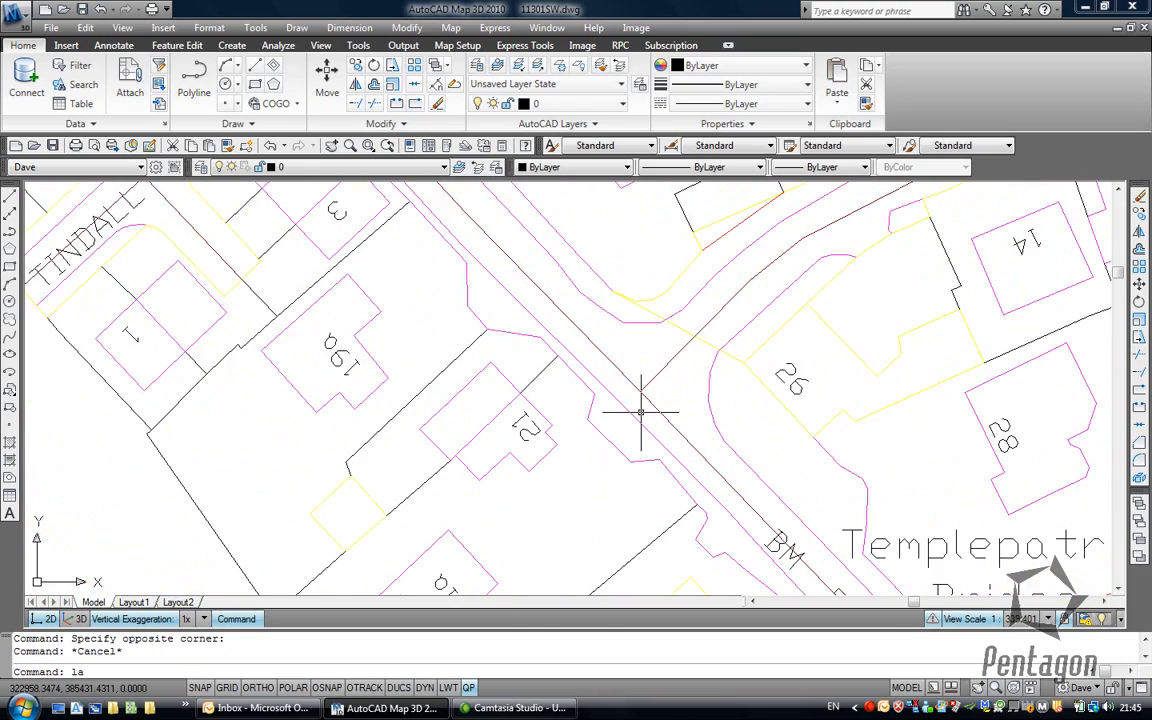
pyautogui.write('el')
pyautogui.press('Return')
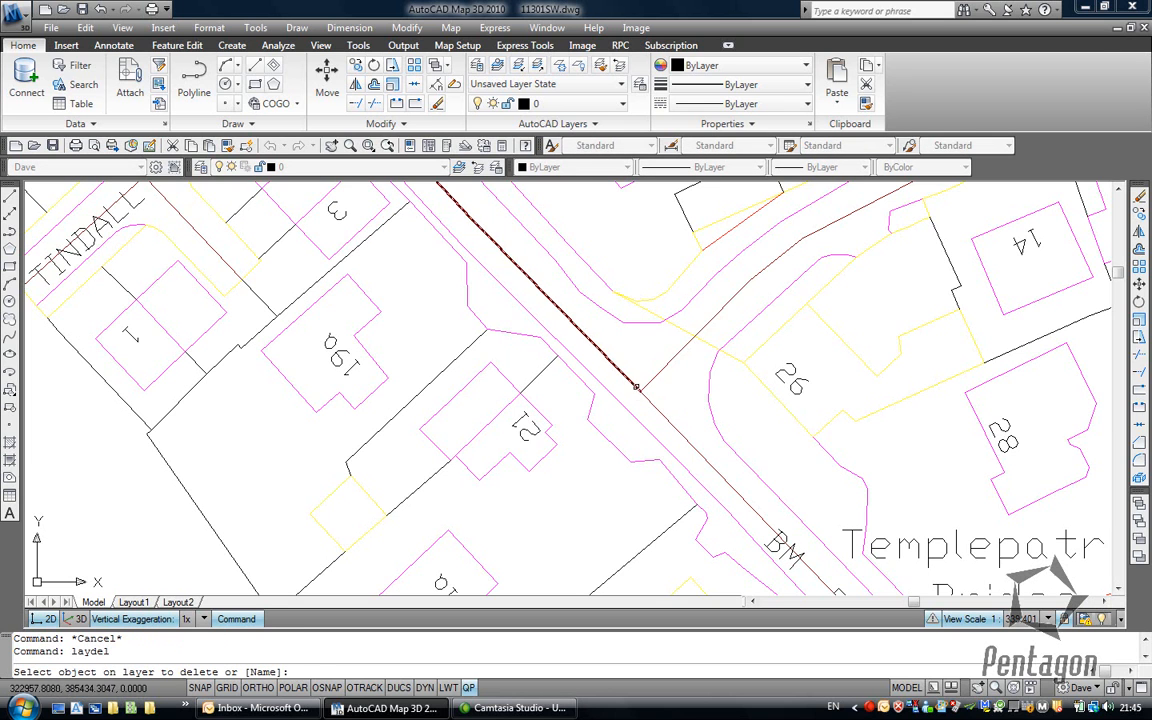
pyautogui.click(633, 383)
pyautogui.rightClick(622, 358)
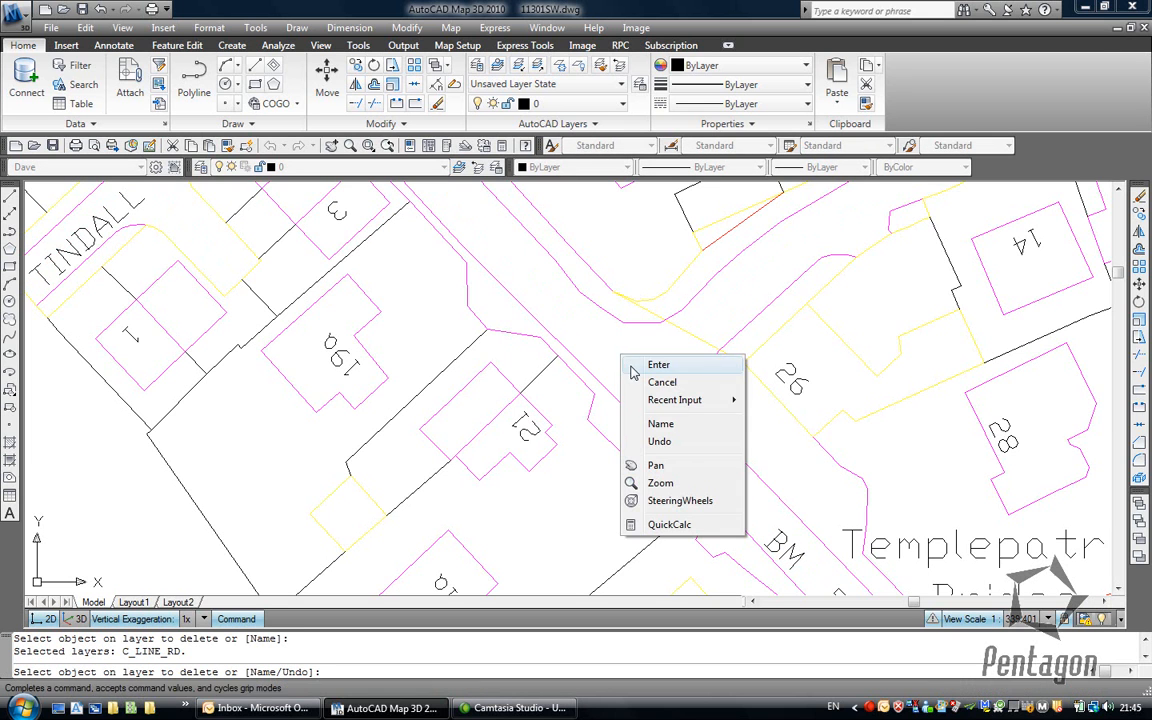
pyautogui.click(662, 365)
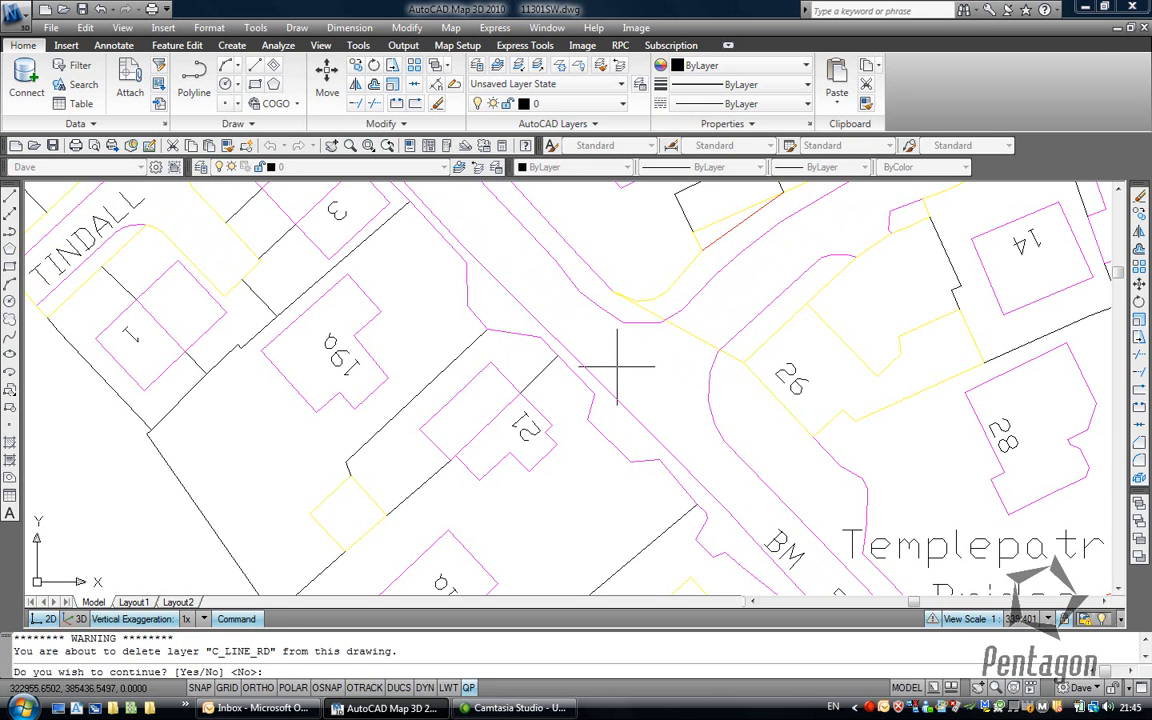
pyautogui.rightClick(619, 368)
pyautogui.click(650, 418)
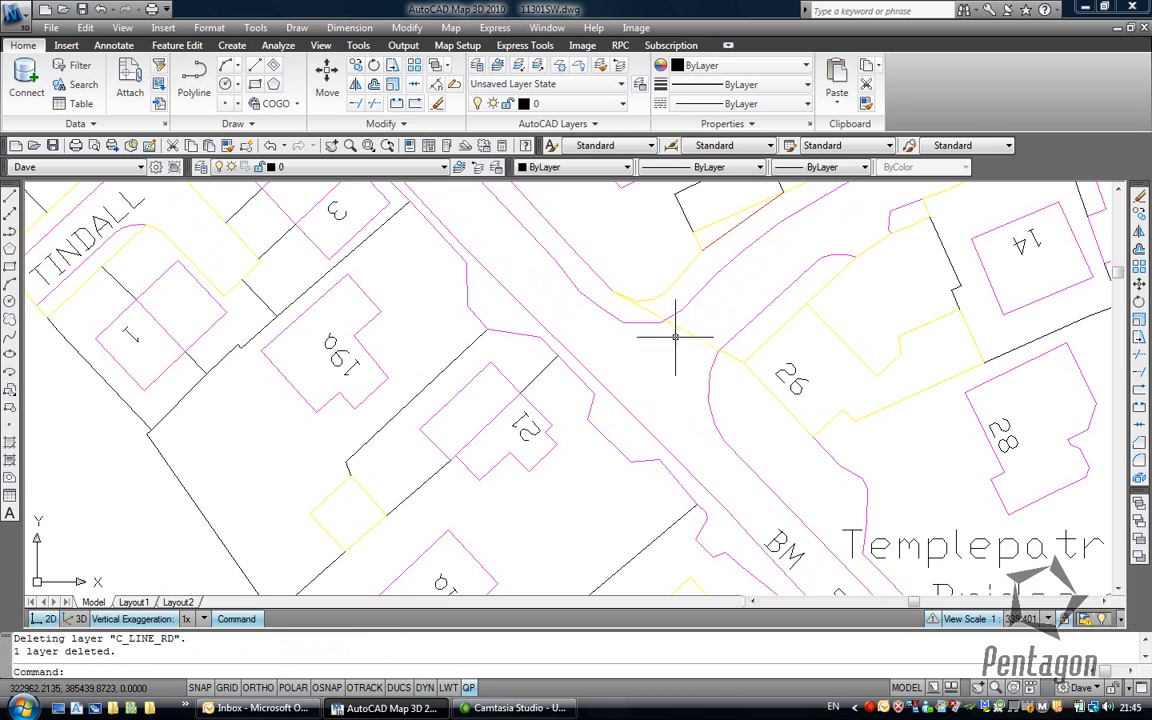
# - Examine the roads without their centre lines and check the remaining layers in the Layer Properties Manager
pyautogui.scroll(-3, 620, 330)
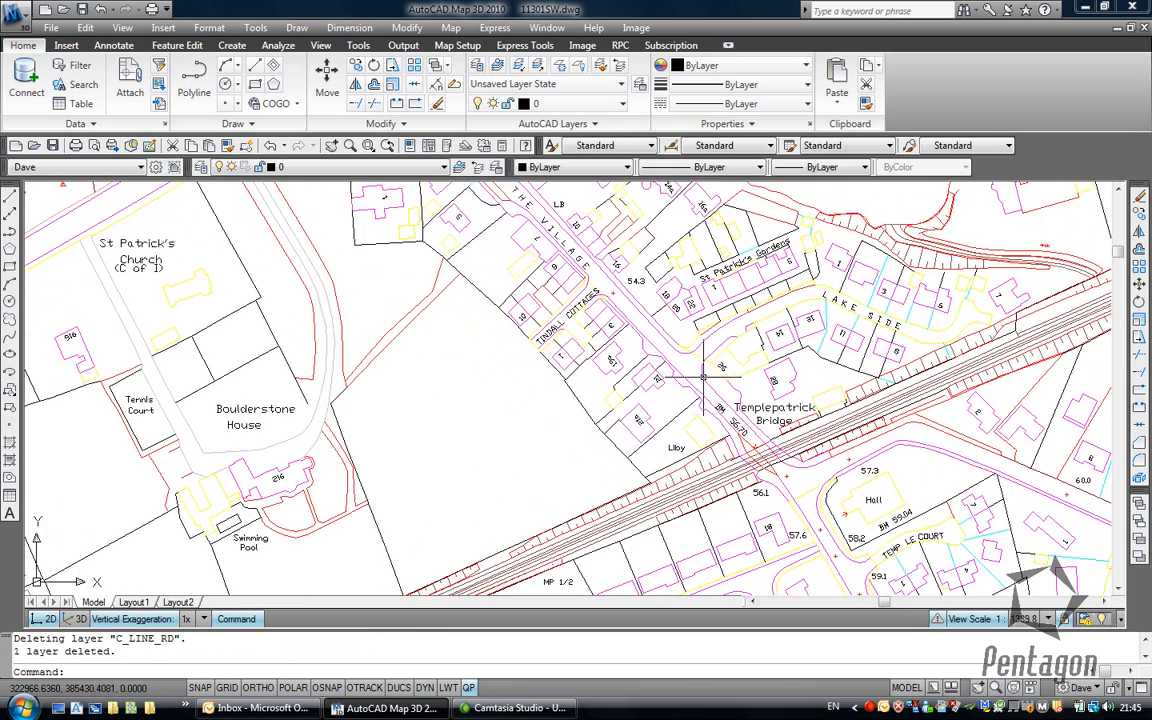
pyautogui.scroll(3, 689, 386)
pyautogui.scroll(-3, 663, 360)
pyautogui.scroll(5, 660, 375)
pyautogui.write('a')
pyautogui.press('Return')
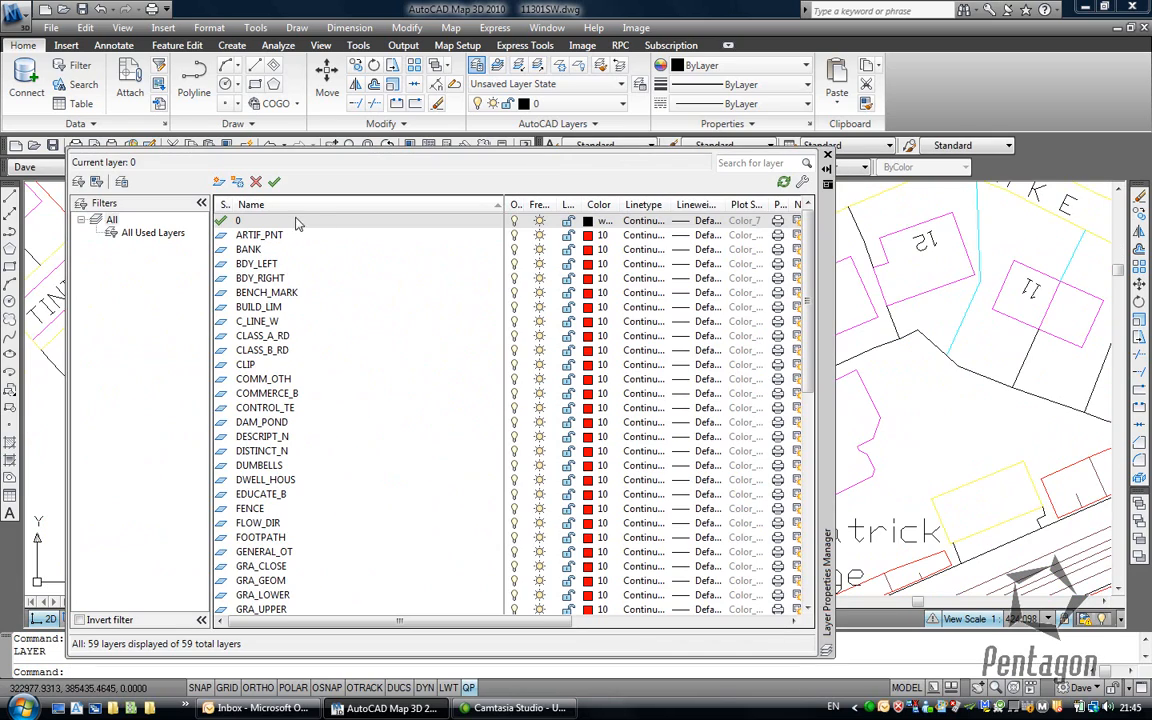
pyautogui.click(827, 160)
# - Select the entire map, set the color of all its objects to ByLayer in their properties, and clear the selection
pyautogui.scroll(-10, 829, 300)
pyautogui.scroll(3, 543, 307)
pyautogui.scroll(2, 543, 307)
pyautogui.click(535, 252)
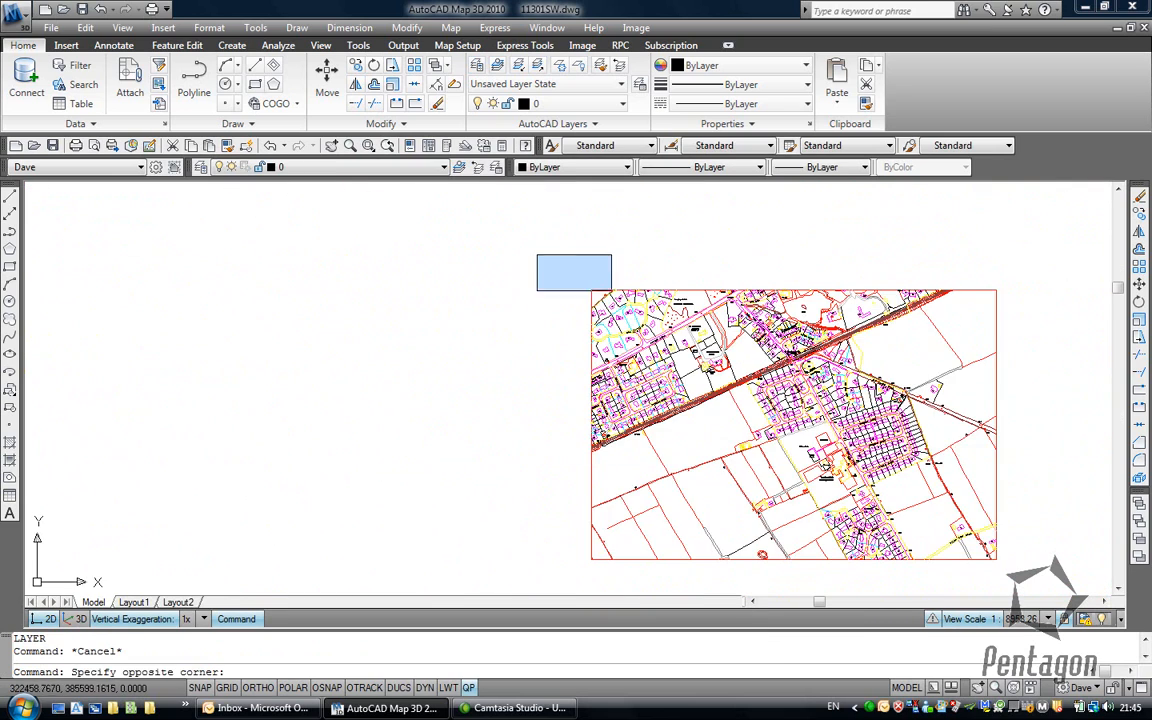
pyautogui.click(1046, 567)
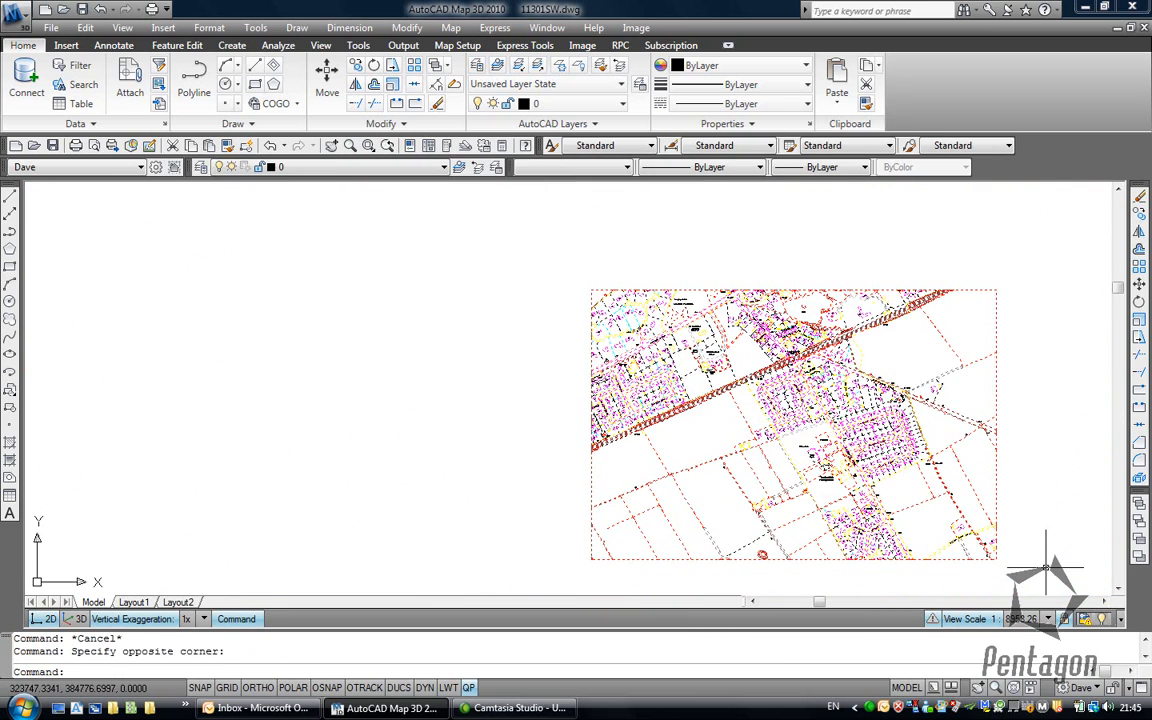
pyautogui.rightClick(322, 225)
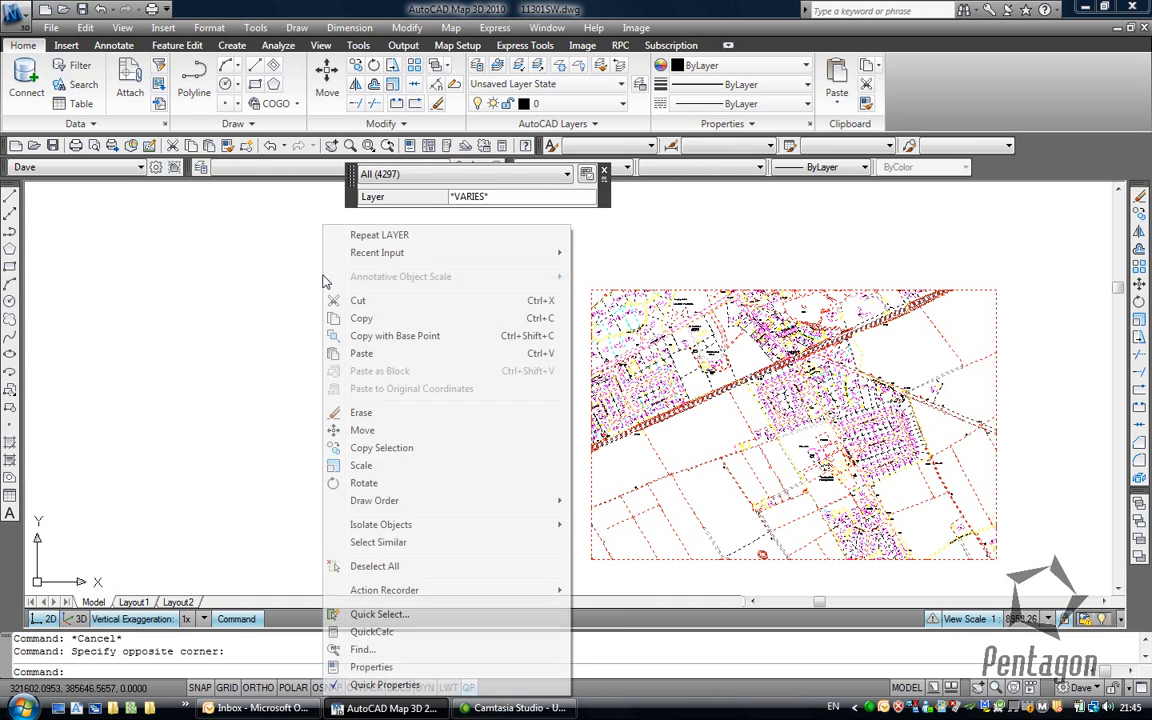
pyautogui.click(383, 666)
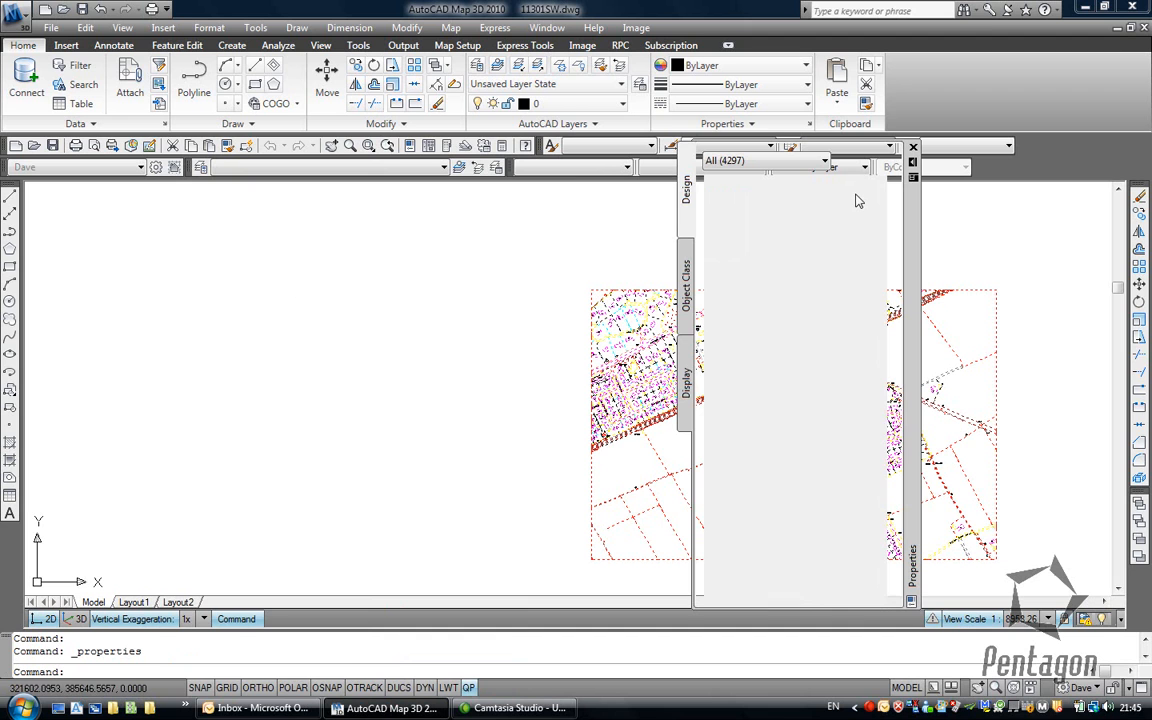
pyautogui.click(875, 197)
pyautogui.click(879, 198)
pyautogui.scroll(2, 889, 267)
pyautogui.click(825, 214)
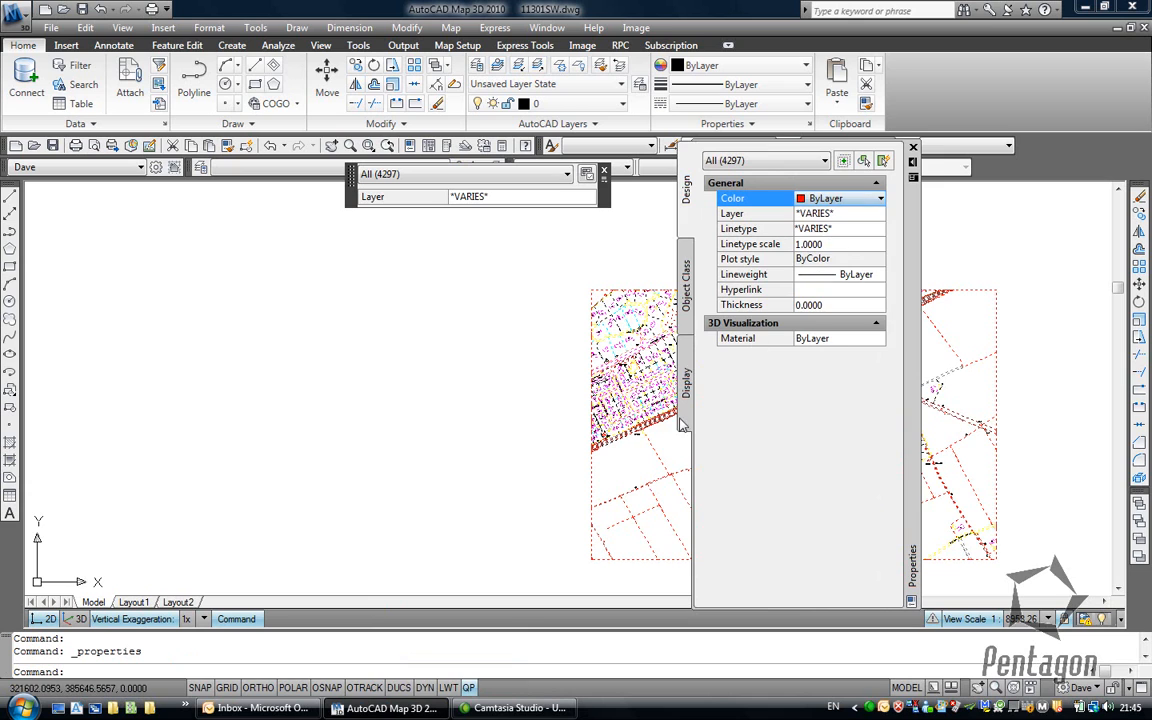
pyautogui.click(913, 147)
pyautogui.press('Escape')
pyautogui.scroll(3, 795, 398)
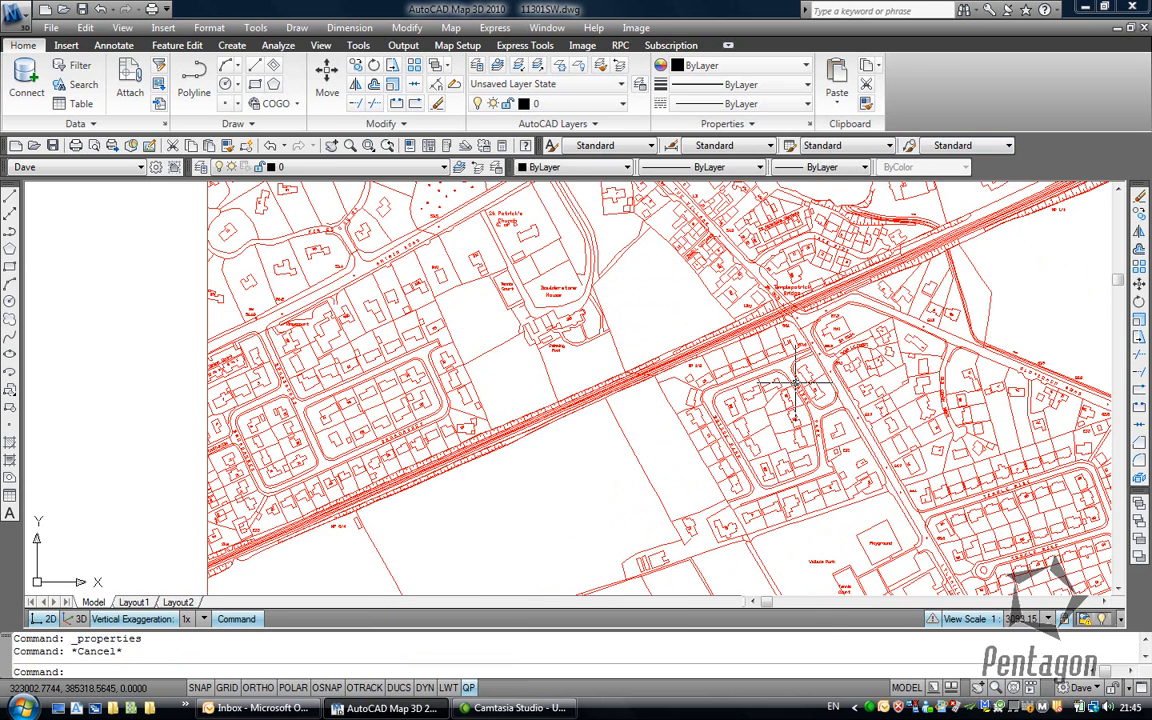
# - Set the color of the layers from CLASS_B_RD through EDUCATE_B to index color 8 in the Layer Properties Manager
pyautogui.press('Return')
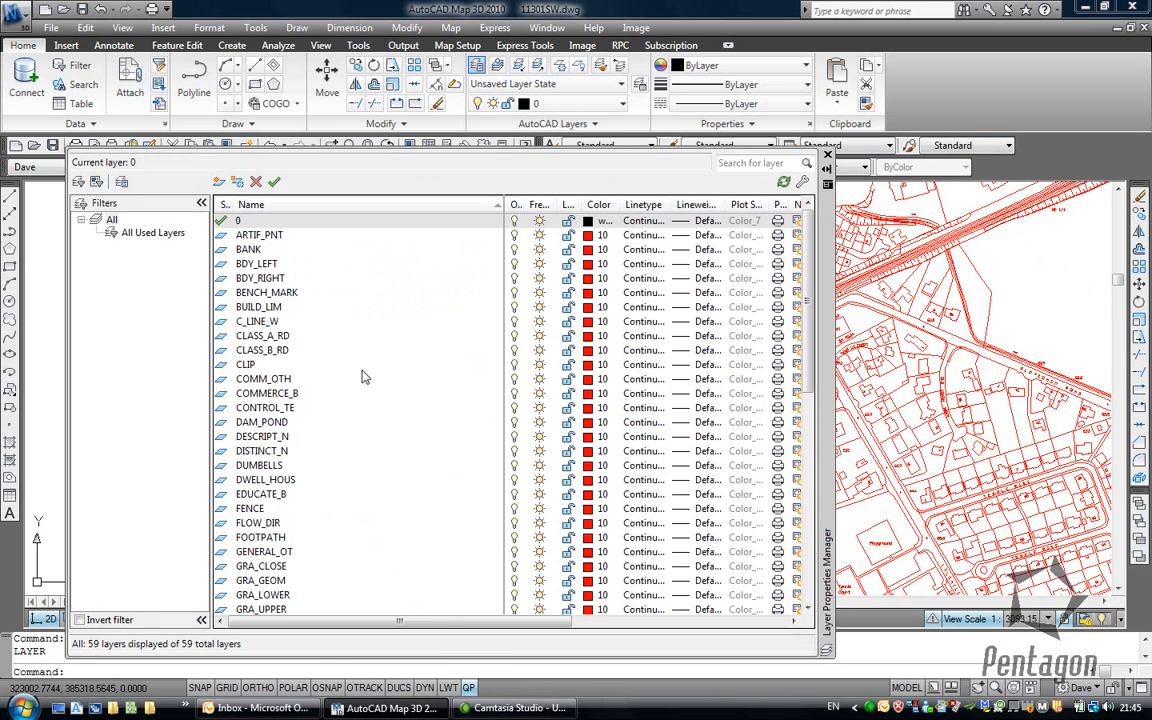
pyautogui.click(268, 410)
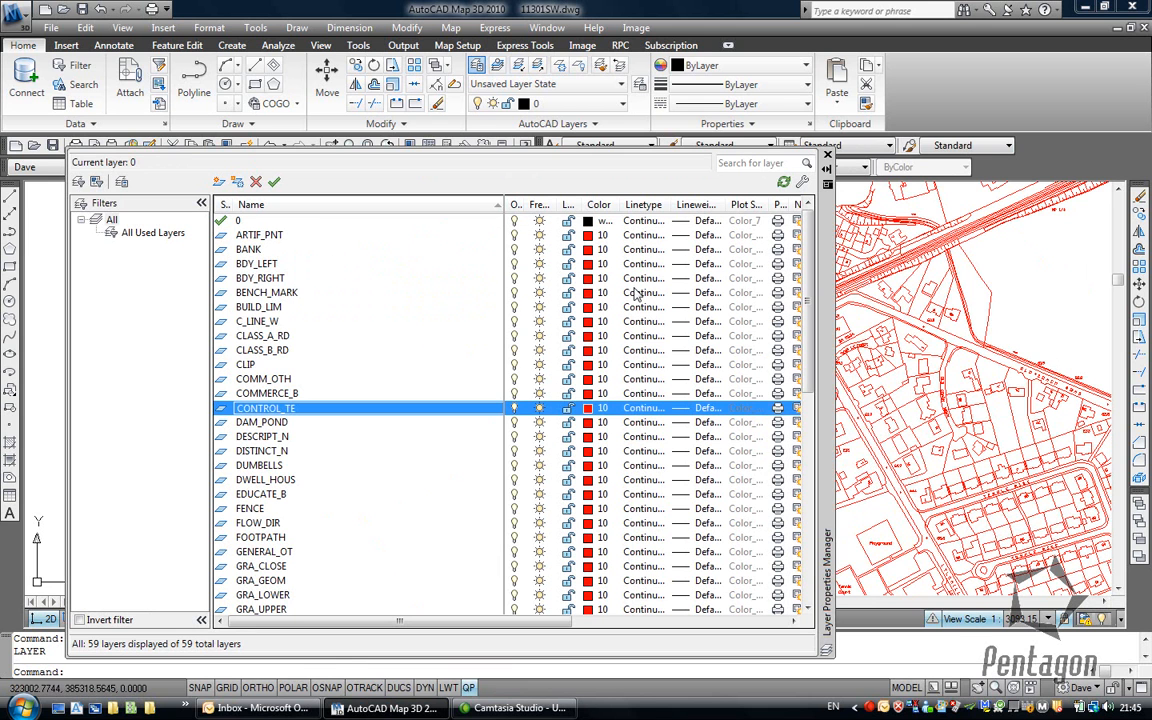
pyautogui.click(260, 350)
pyautogui.keyDown('shift'); pyautogui.click(257, 494); pyautogui.keyUp('shift')
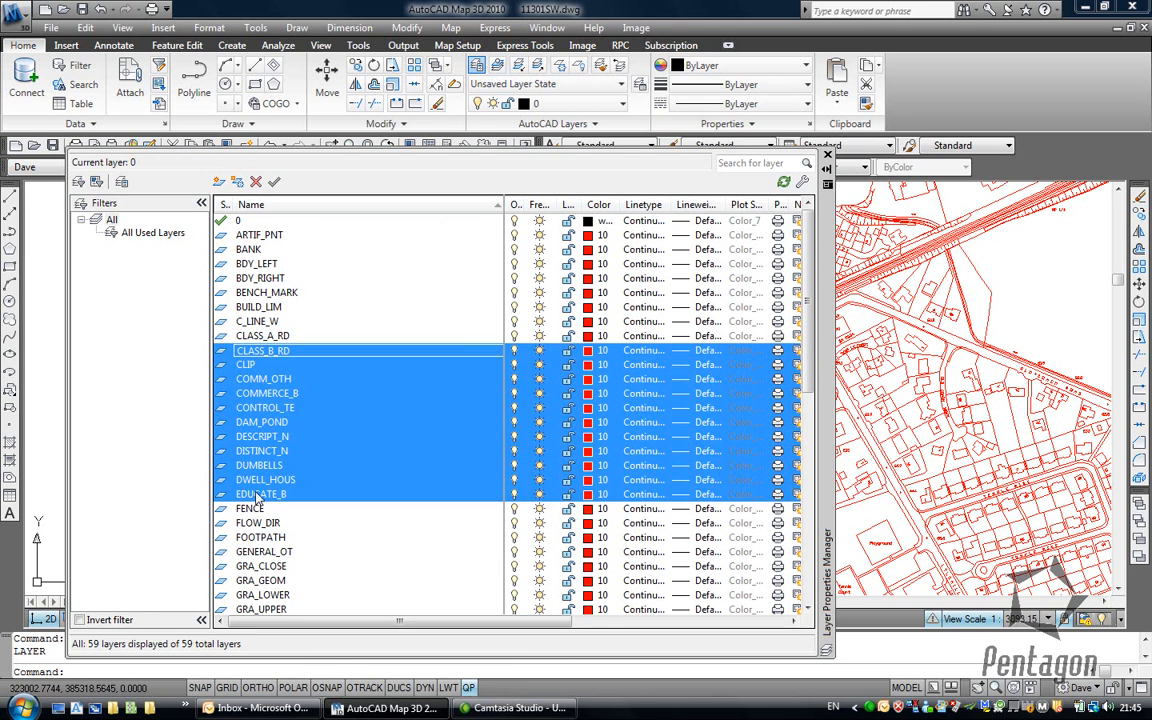
pyautogui.click(591, 352)
pyautogui.click(744, 510)
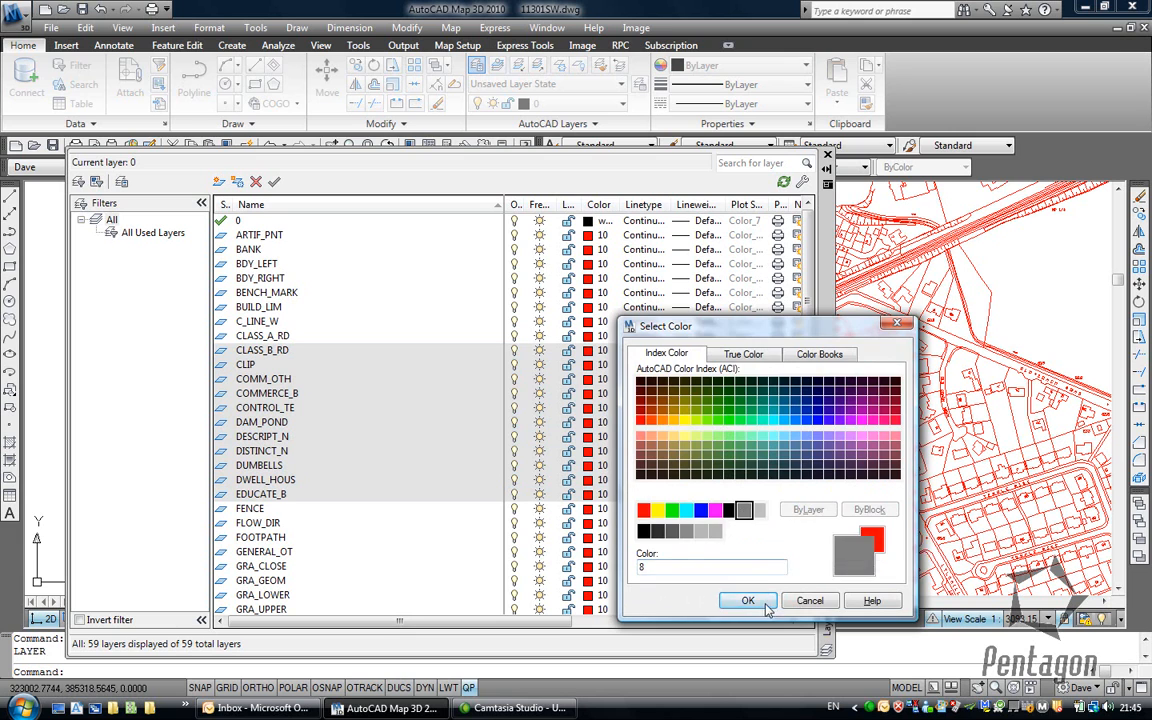
pyautogui.click(748, 600)
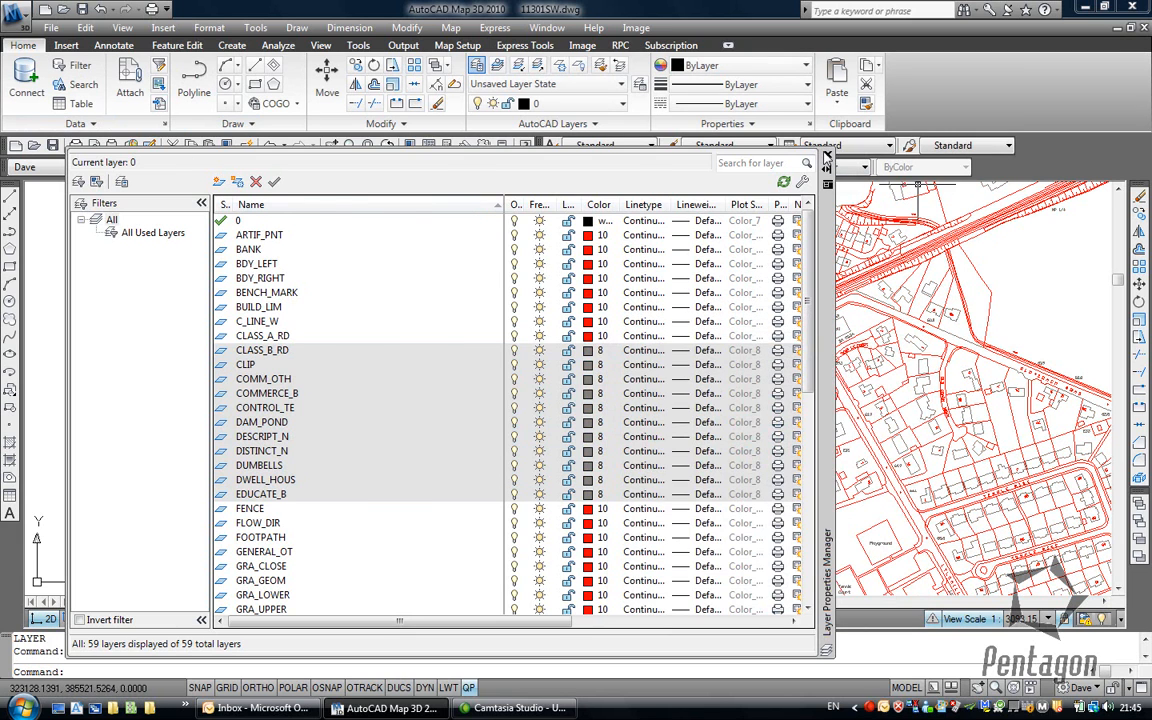
pyautogui.click(826, 156)
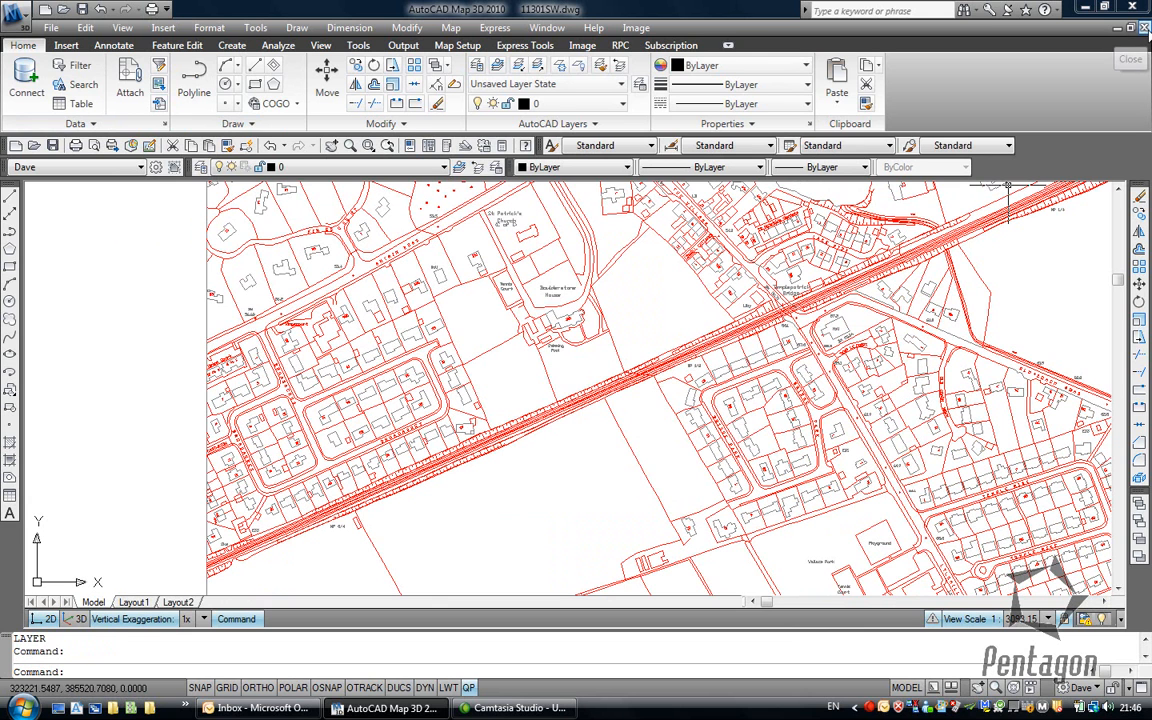
# - Close the map drawing without saving its changes and reopen 11301SW.dwg from the recent files
pyautogui.click(1143, 28)
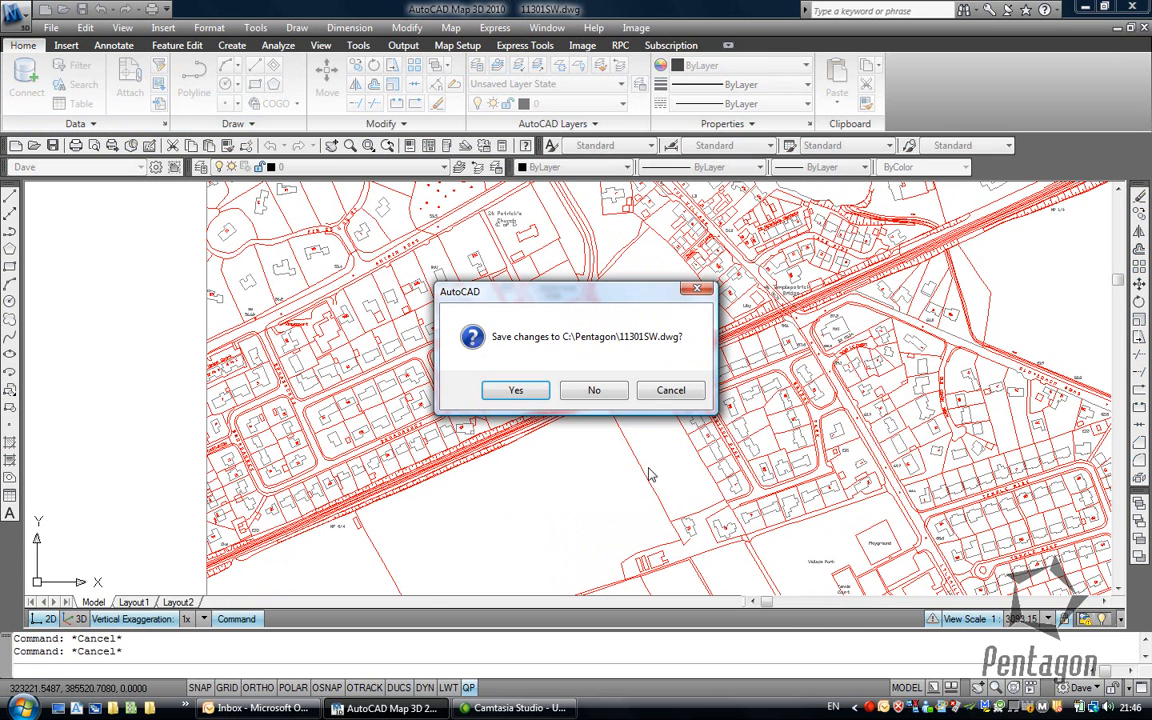
pyautogui.click(592, 389)
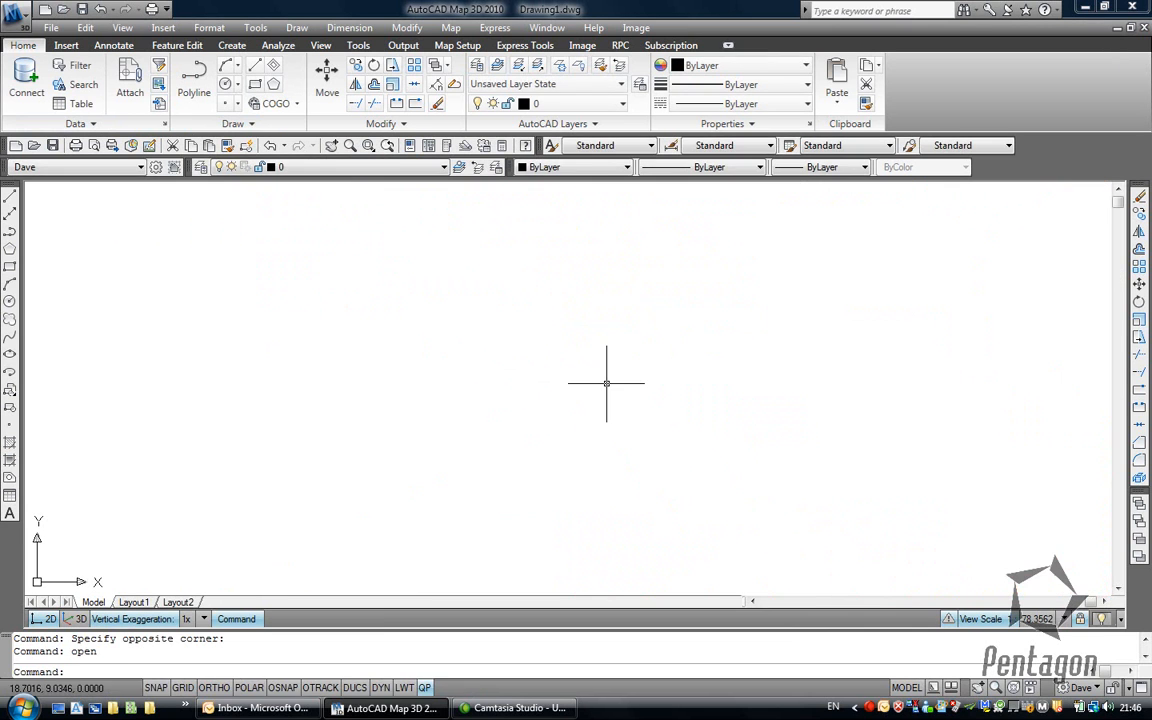
pyautogui.click(52, 28)
pyautogui.click(121, 522)
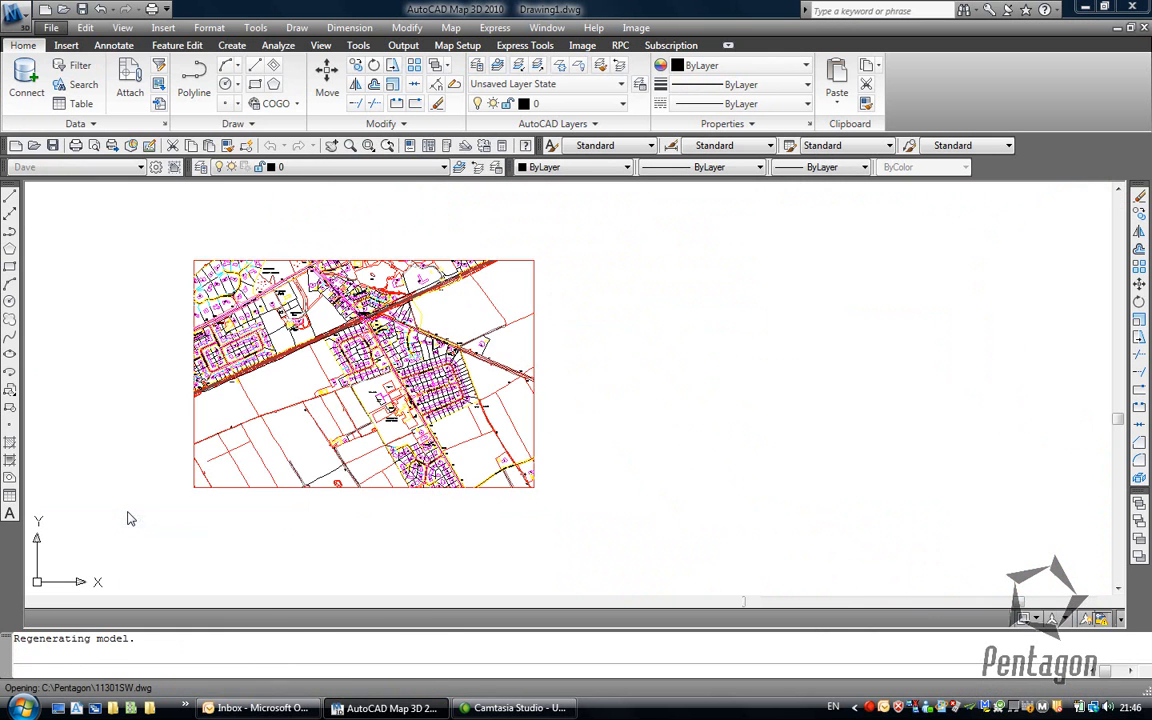
# - Select the entire reopened map to check its object count, and clear the selection
pyautogui.click(144, 226)
pyautogui.click(556, 512)
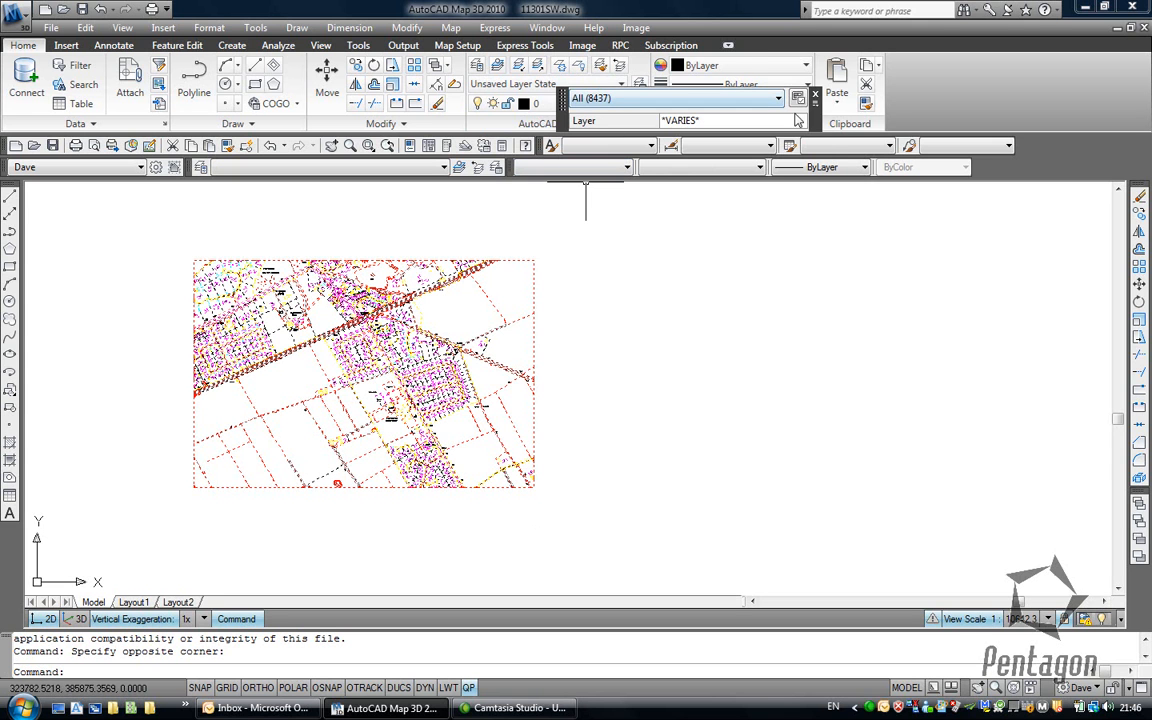
pyautogui.moveTo(816, 116); pyautogui.dragTo(901, 301)
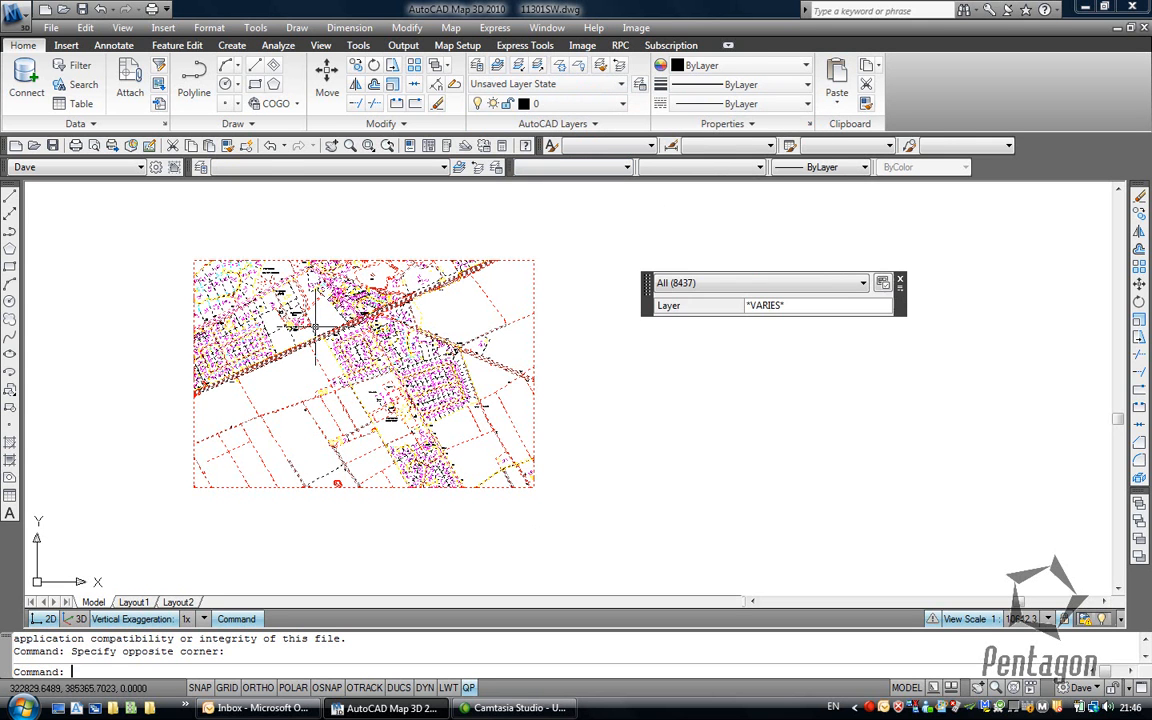
pyautogui.press('Escape')
pyautogui.moveTo(346, 339); pyautogui.dragTo(433, 324, button='middle')
pyautogui.scroll(2, 433, 324)
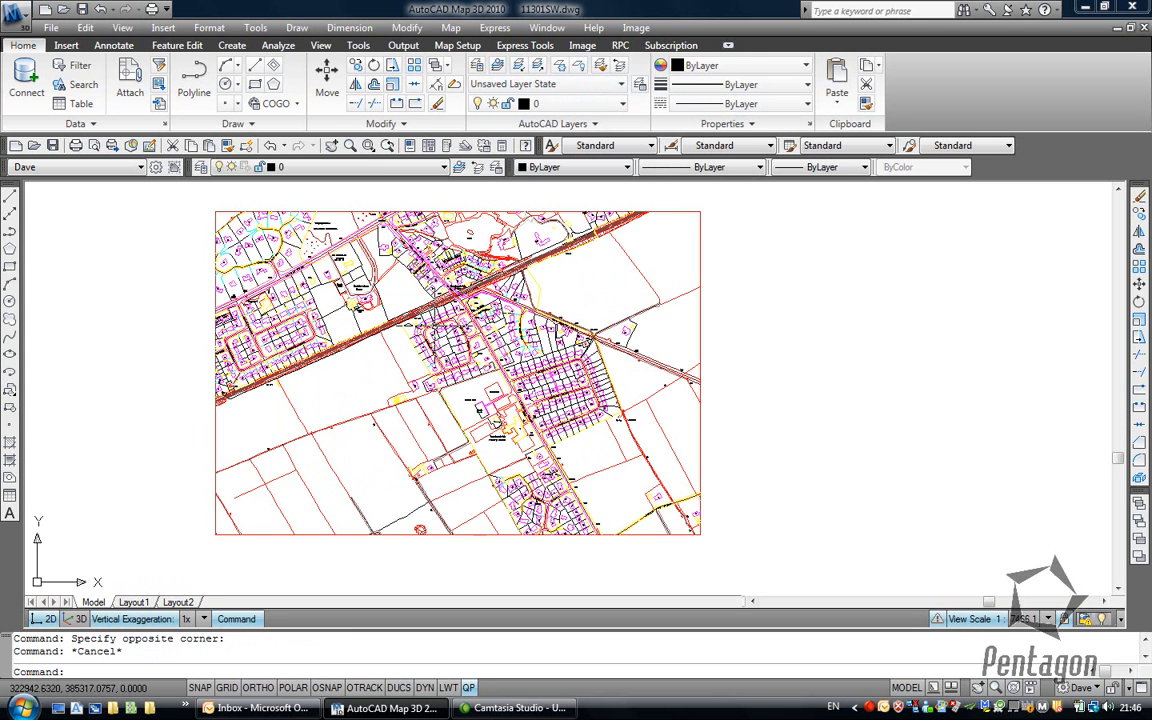
# - Start recording an action macro and run -MAPCLEAN with the profile c:\mapclean.dpf
pyautogui.click(358, 46)
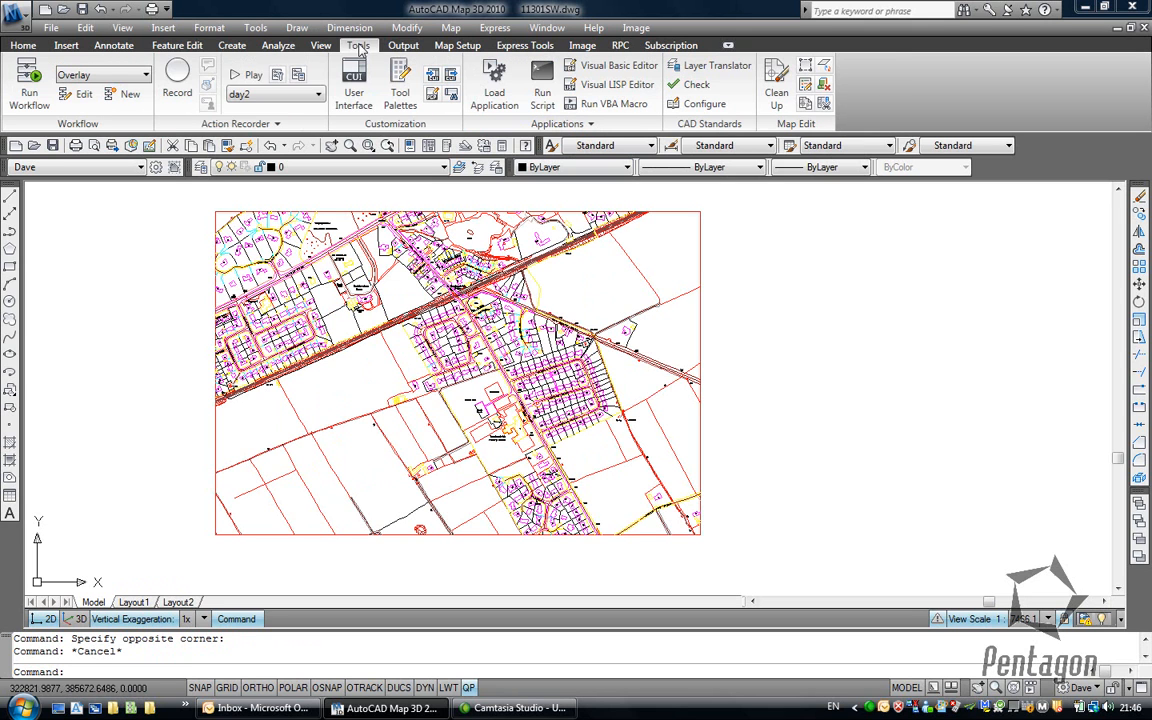
pyautogui.click(183, 96)
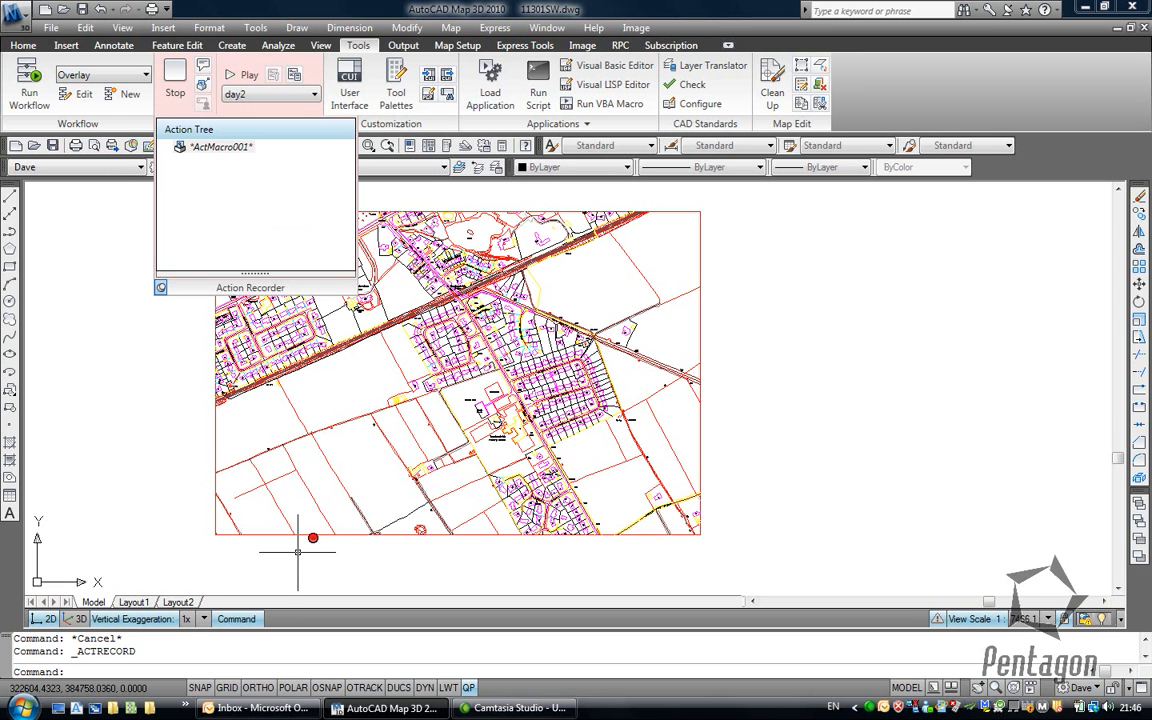
pyautogui.write('-')
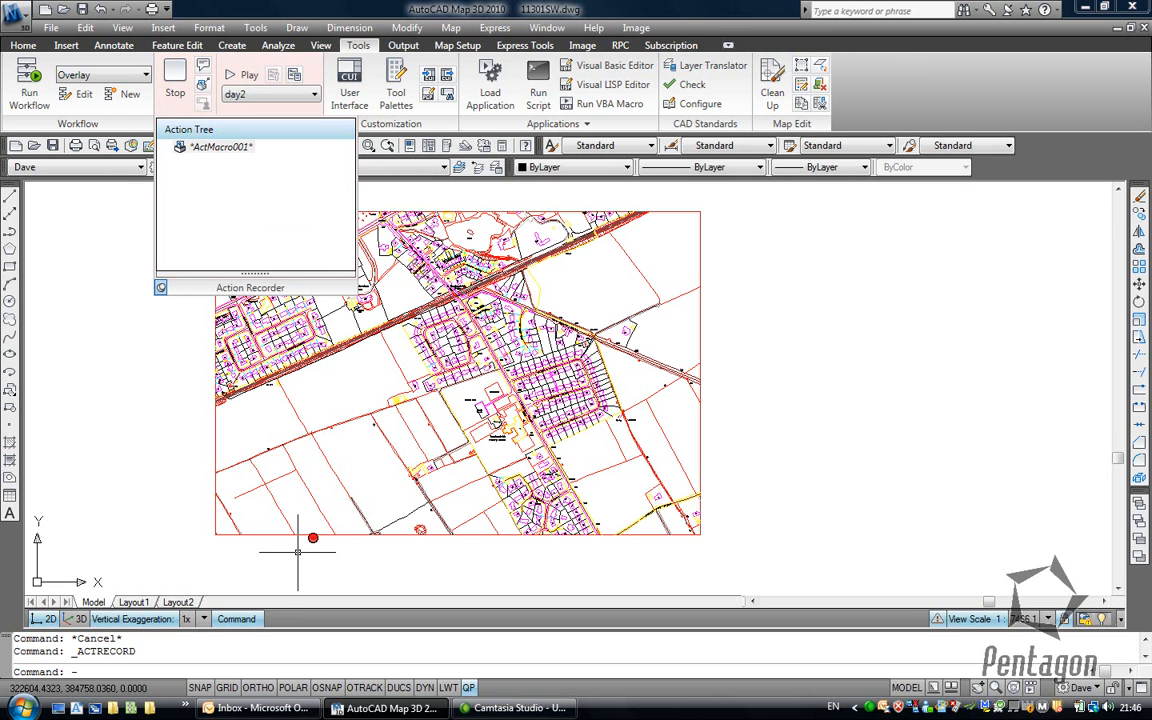
pyautogui.write('mapclean')
pyautogui.press('Return')
pyautogui.write('c@\\')
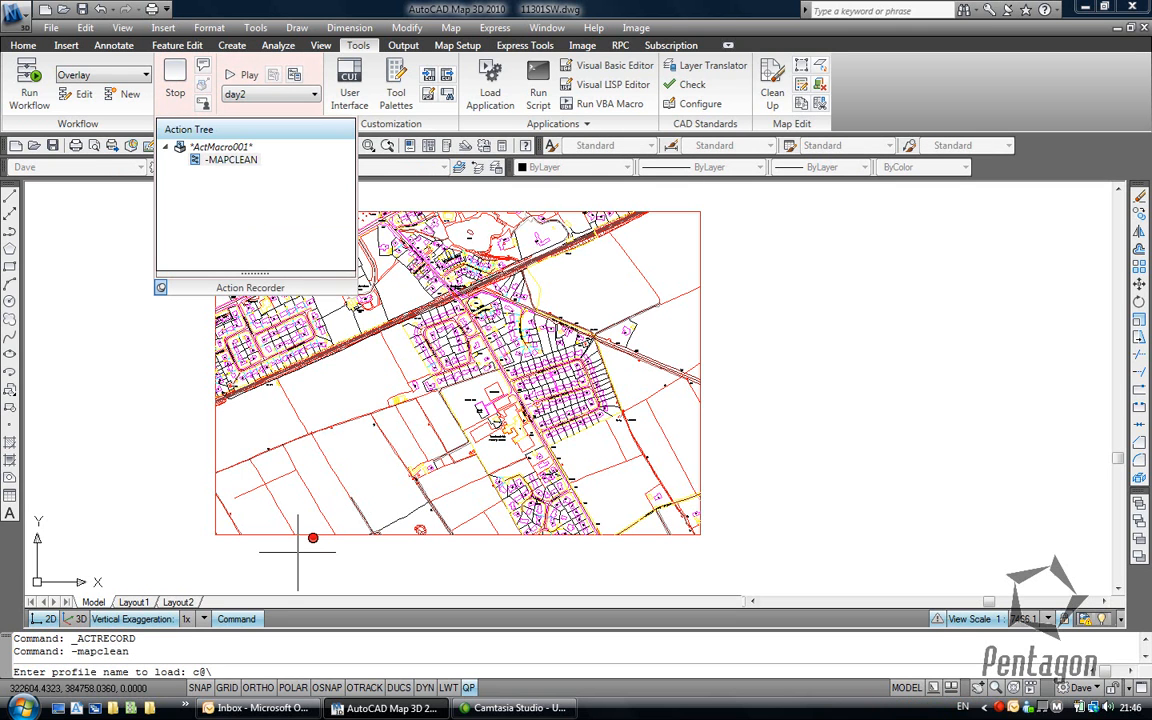
pyautogui.press('BackSpace')
pyautogui.press('BackSpace')
pyautogui.write(':\\mapclean.dpf')
pyautogui.press('Return')
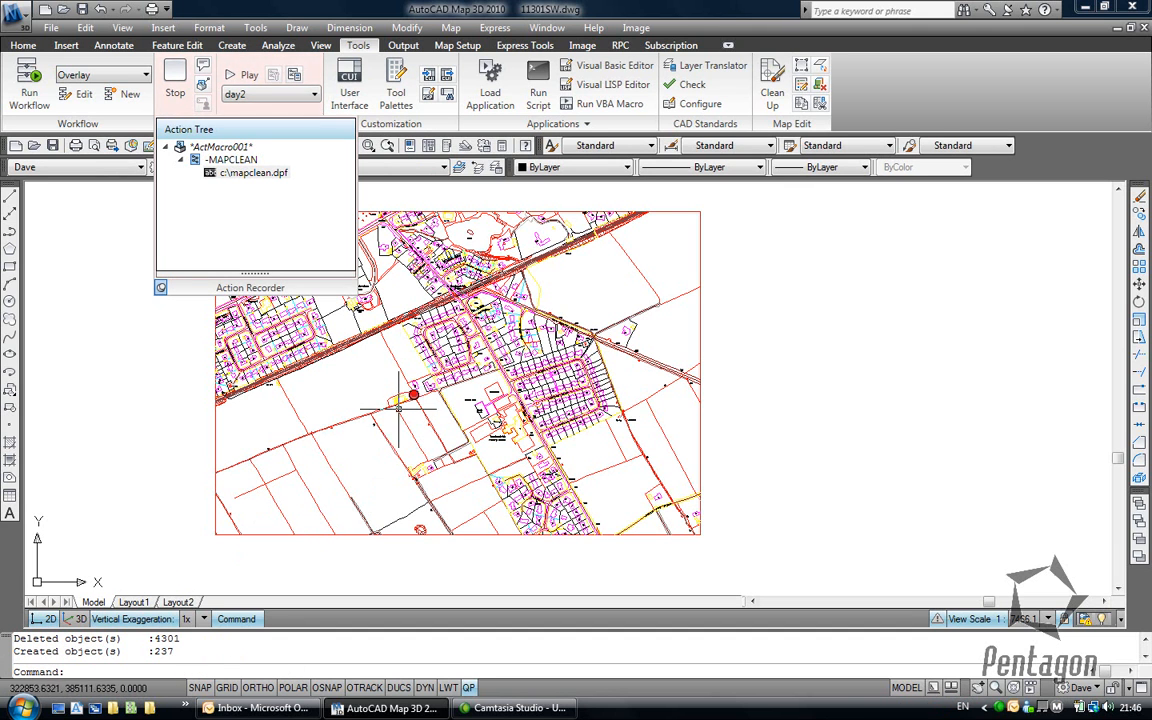
# - Run SETBYLAYER on all objects, changing ByBlock to ByLayer and including blocks
pyautogui.moveTo(463, 328); pyautogui.dragTo(480, 328, button='middle')
pyautogui.write('setbylay')
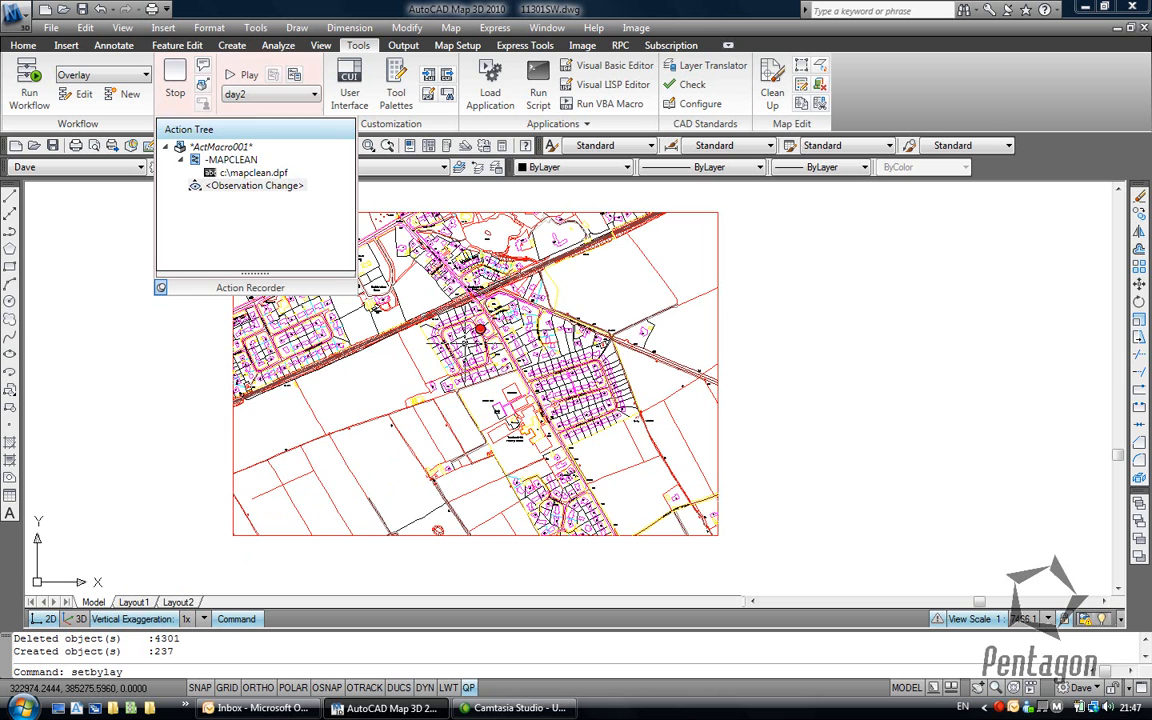
pyautogui.write('er')
pyautogui.press('Return')
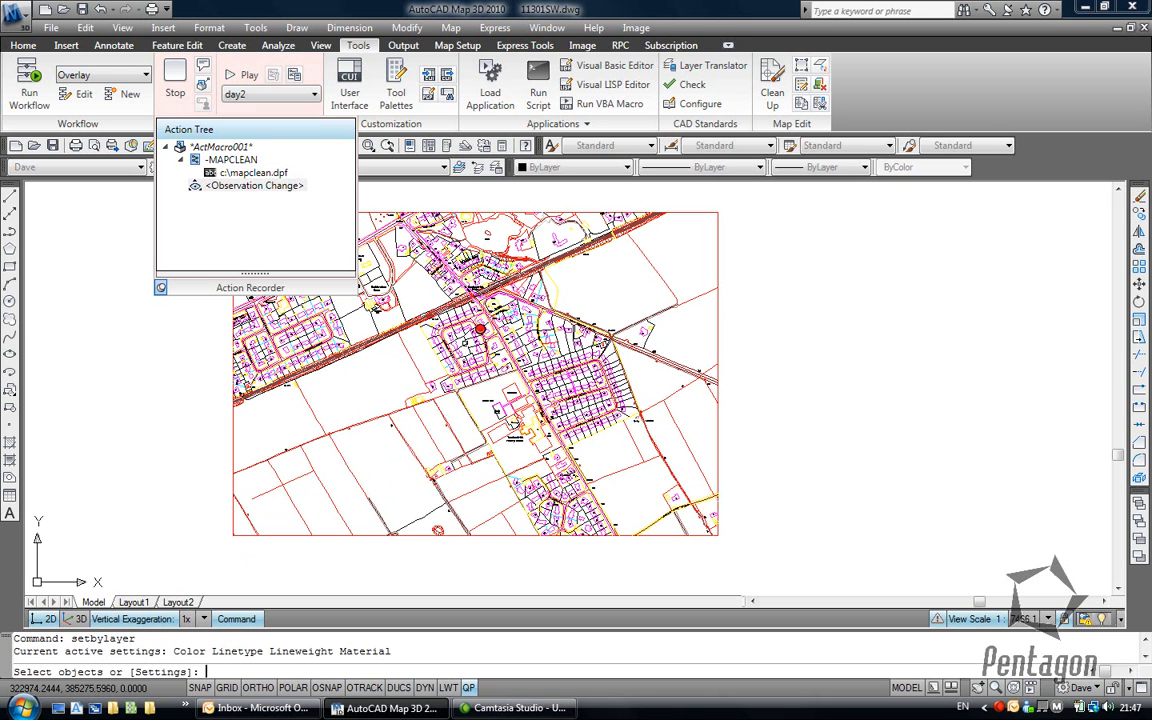
pyautogui.write('all')
pyautogui.press('Return')
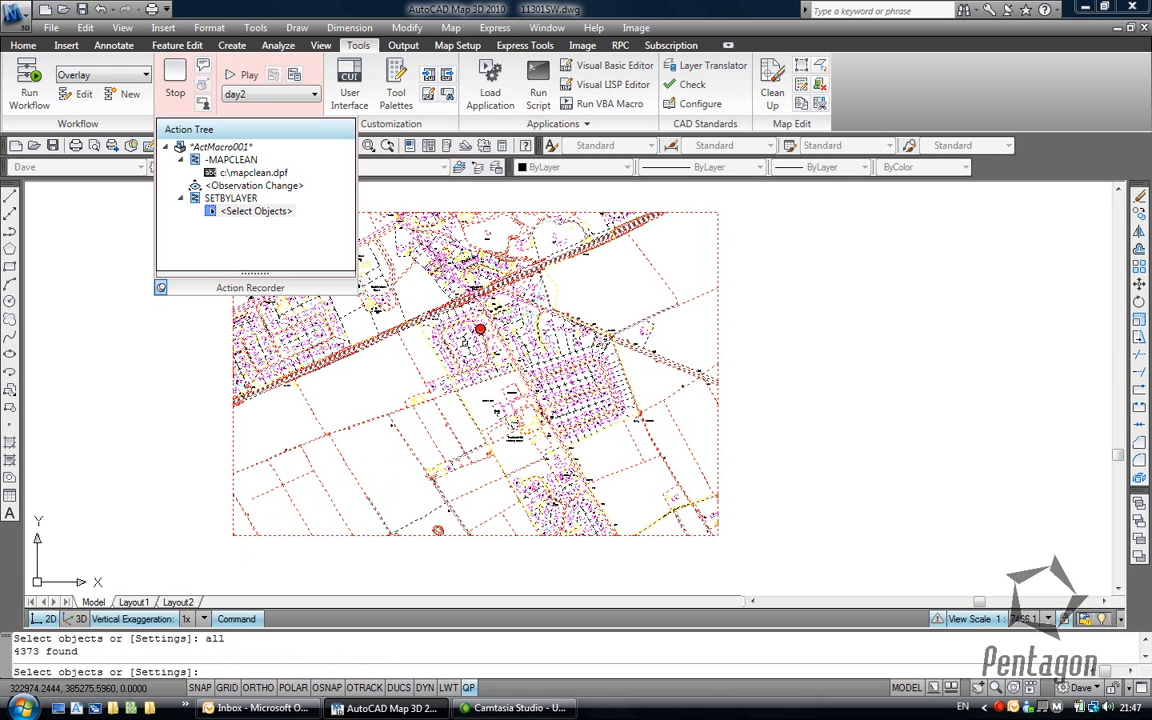
pyautogui.press('Return')
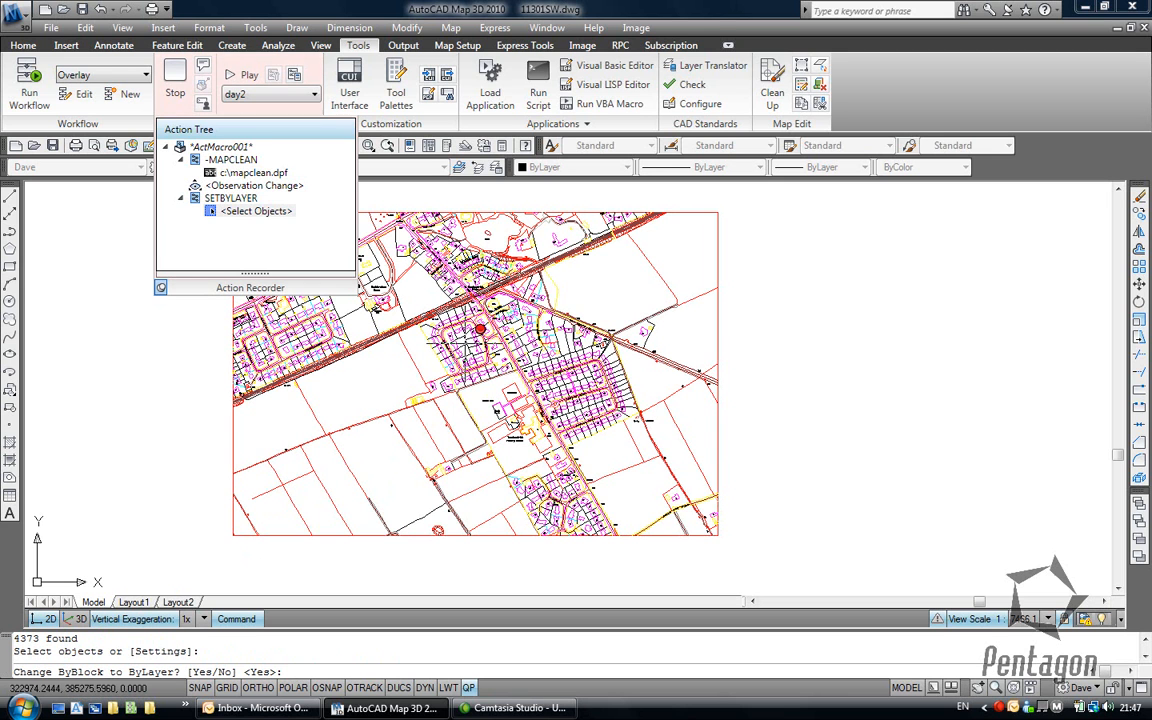
pyautogui.write('y')
pyautogui.press('Return')
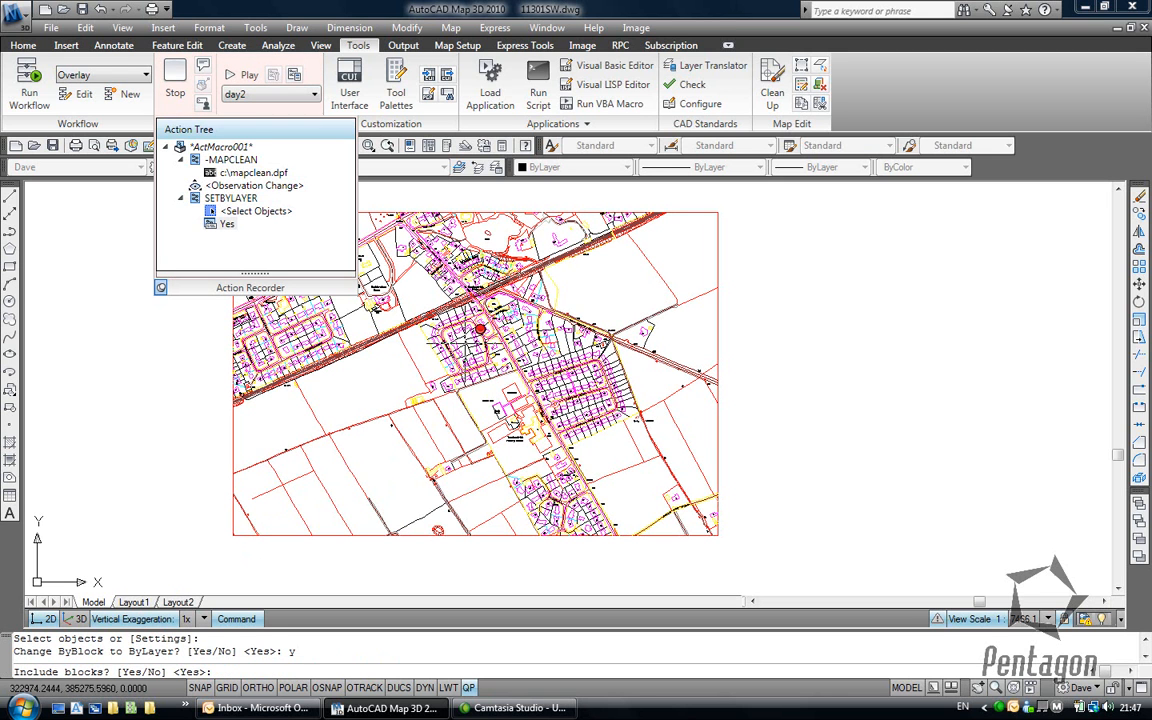
pyautogui.press('Return')
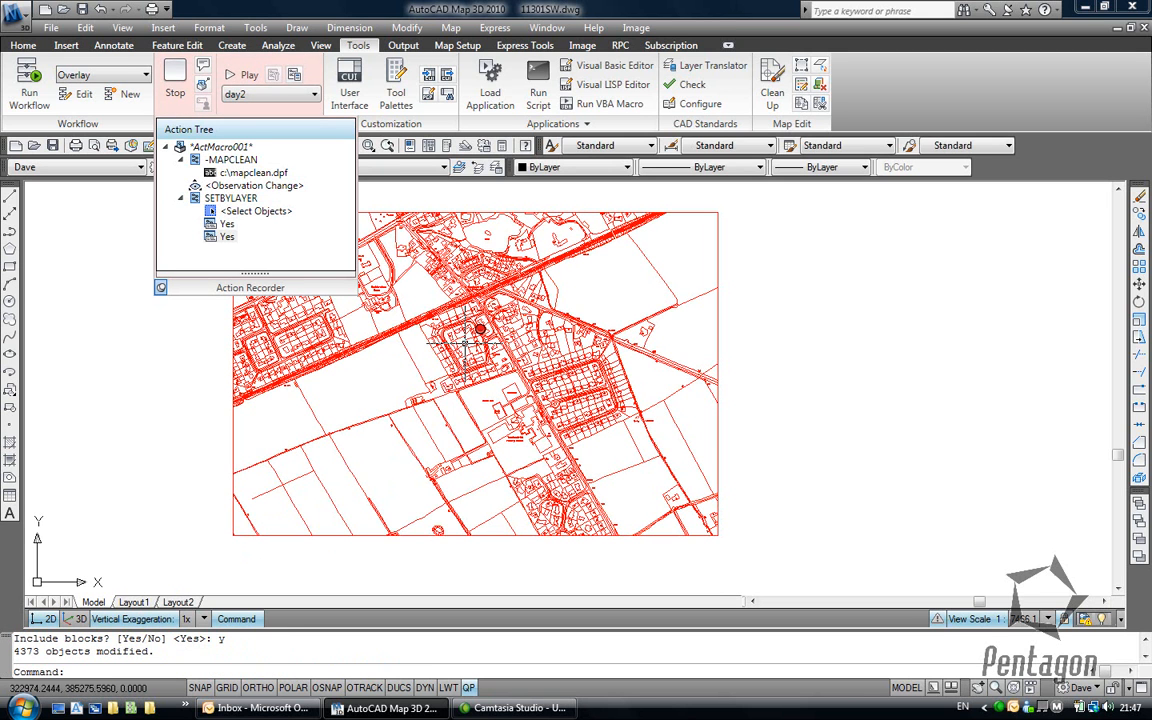
# - Run -LAYDEL by layer name to delete the layers c_line_rd, townland and clip
pyautogui.scroll(4, 464, 343)
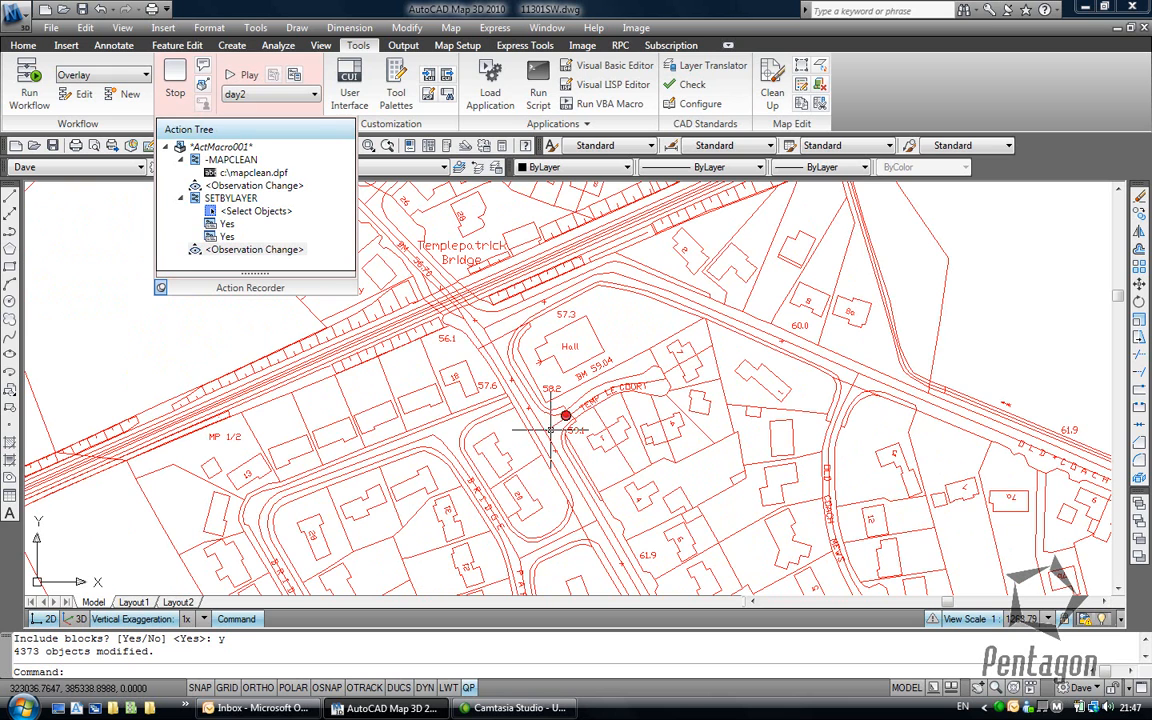
pyautogui.write('-laydel')
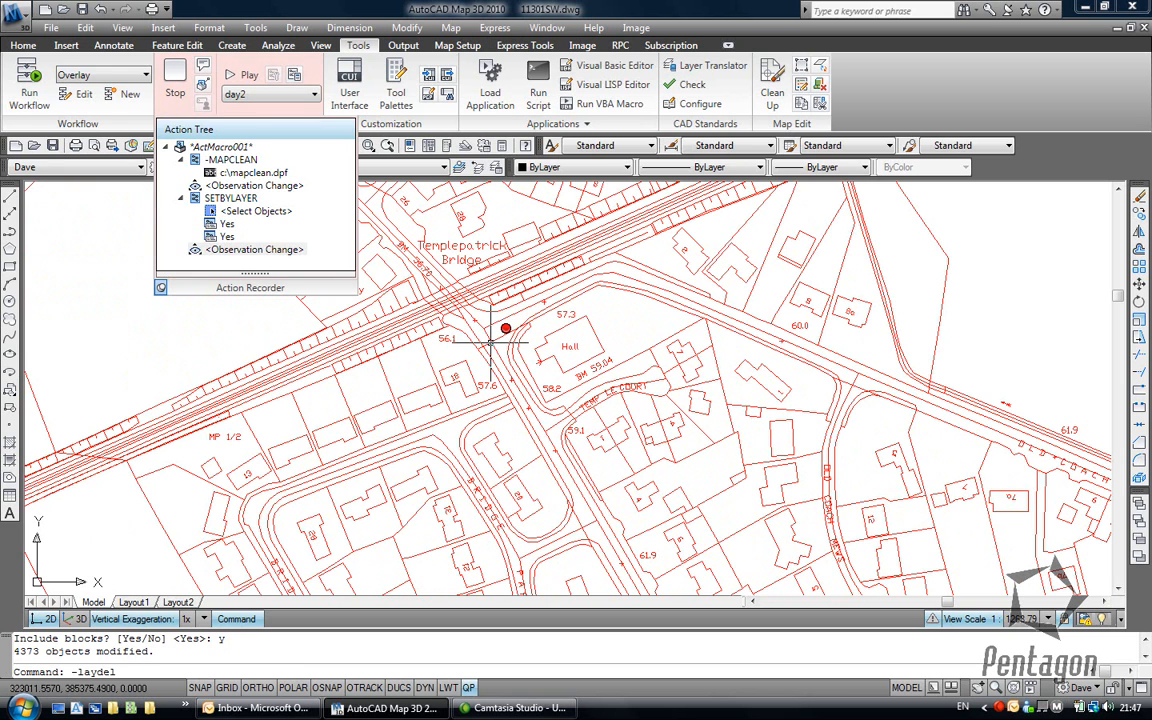
pyautogui.press('Return')
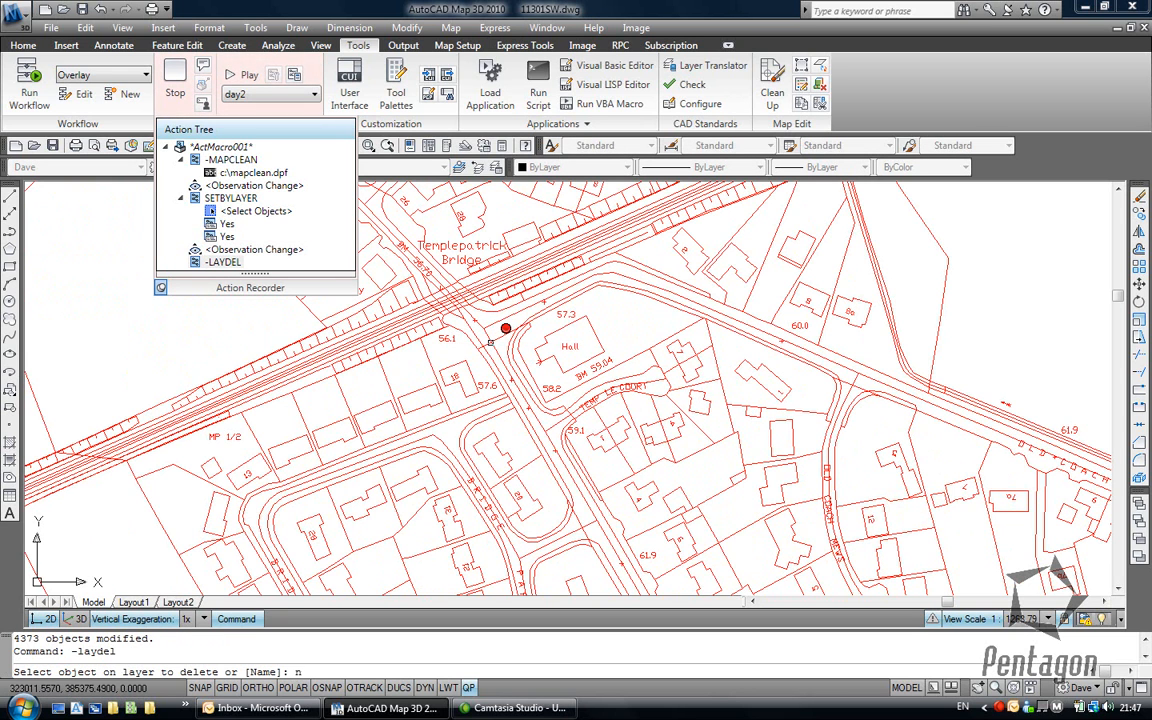
pyautogui.press('Return')
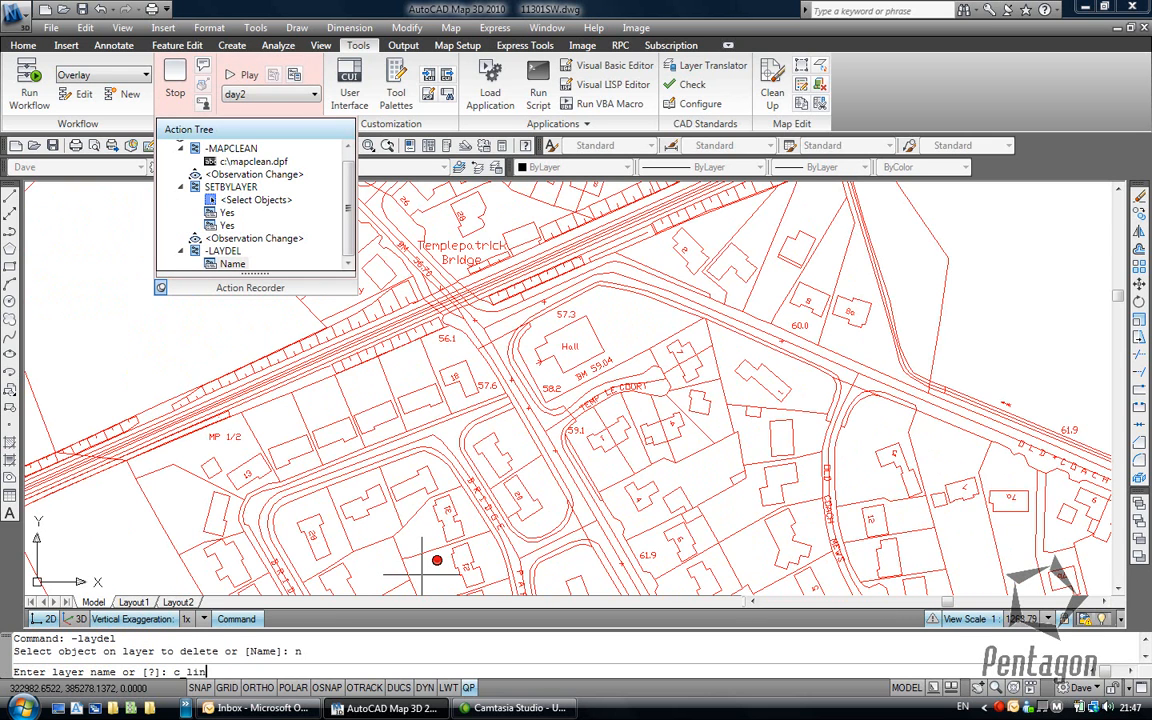
pyautogui.write('c_line_rd')
pyautogui.press('Return')
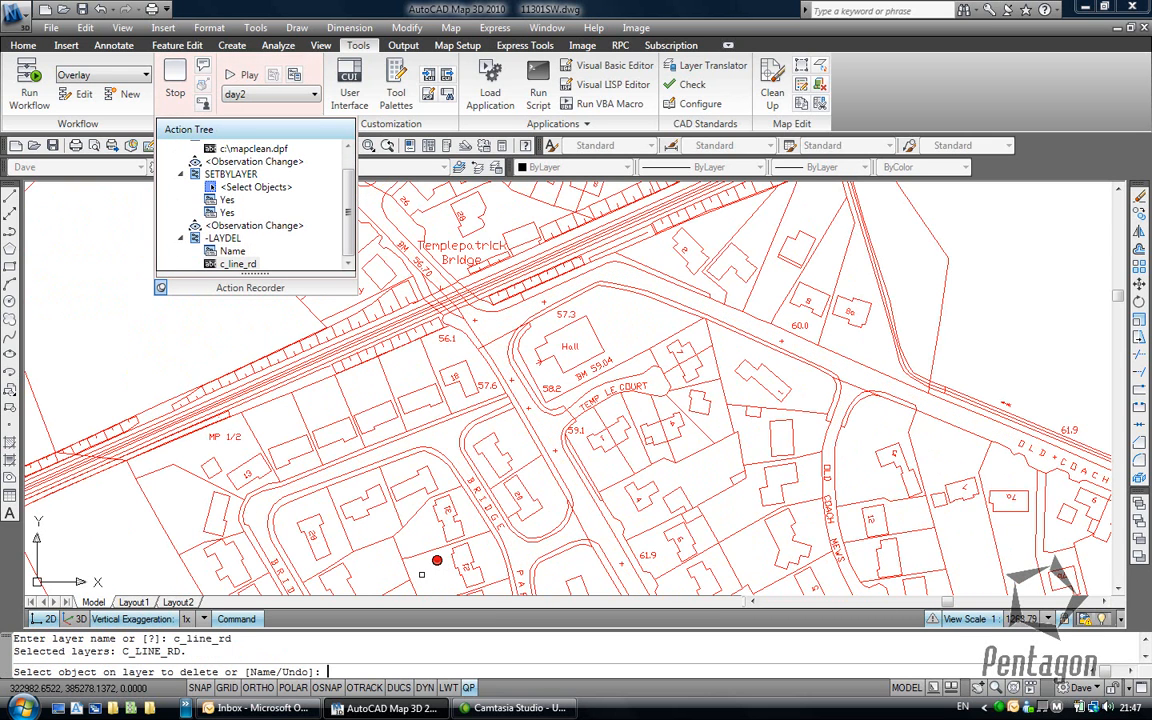
pyautogui.write('n')
pyautogui.press('Return')
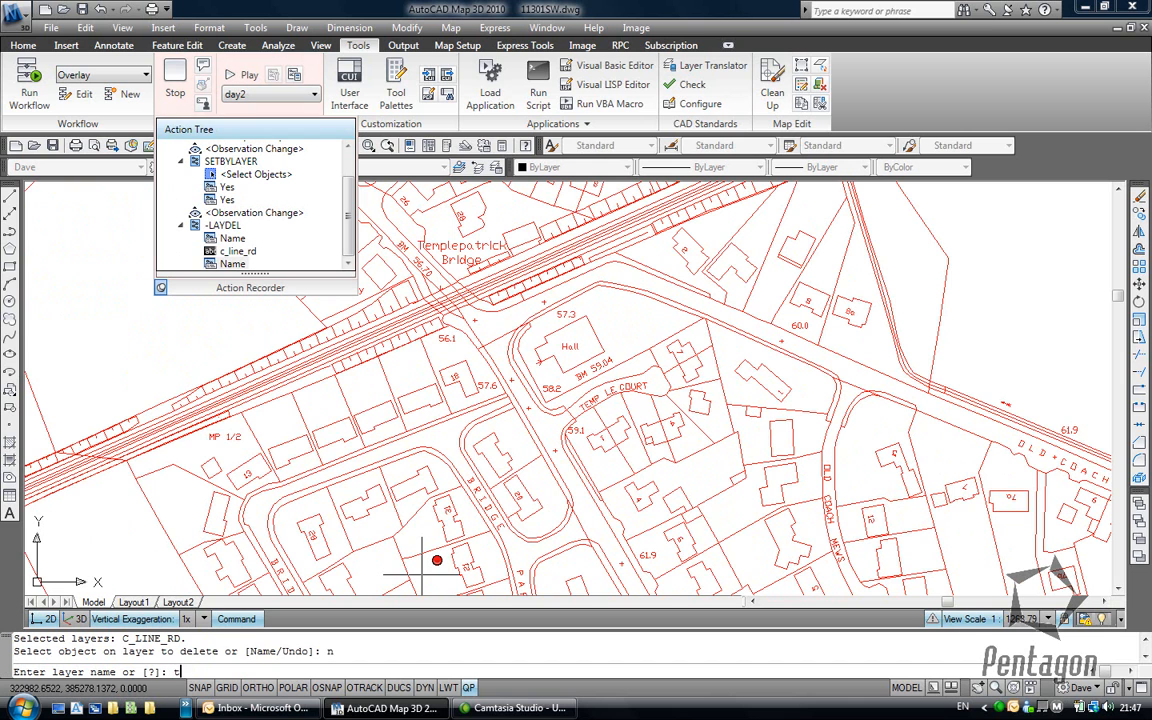
pyautogui.write('townland')
pyautogui.press('Return')
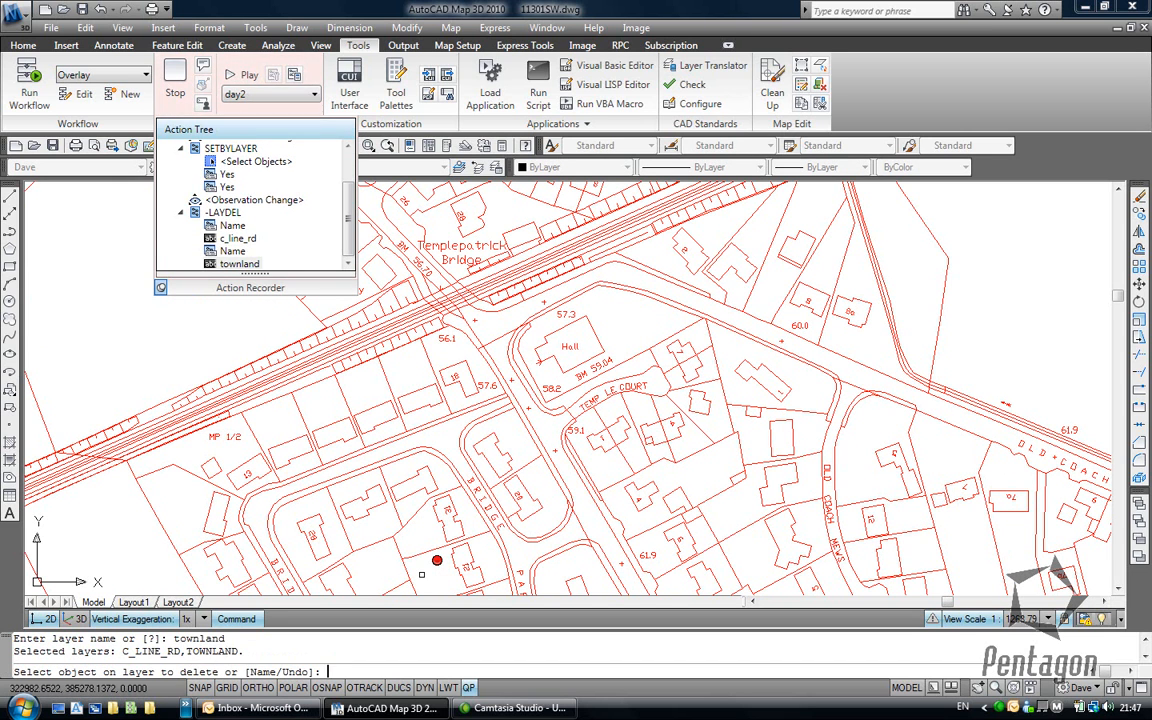
pyautogui.press('Return')
pyautogui.write('clip')
pyautogui.press('Return')
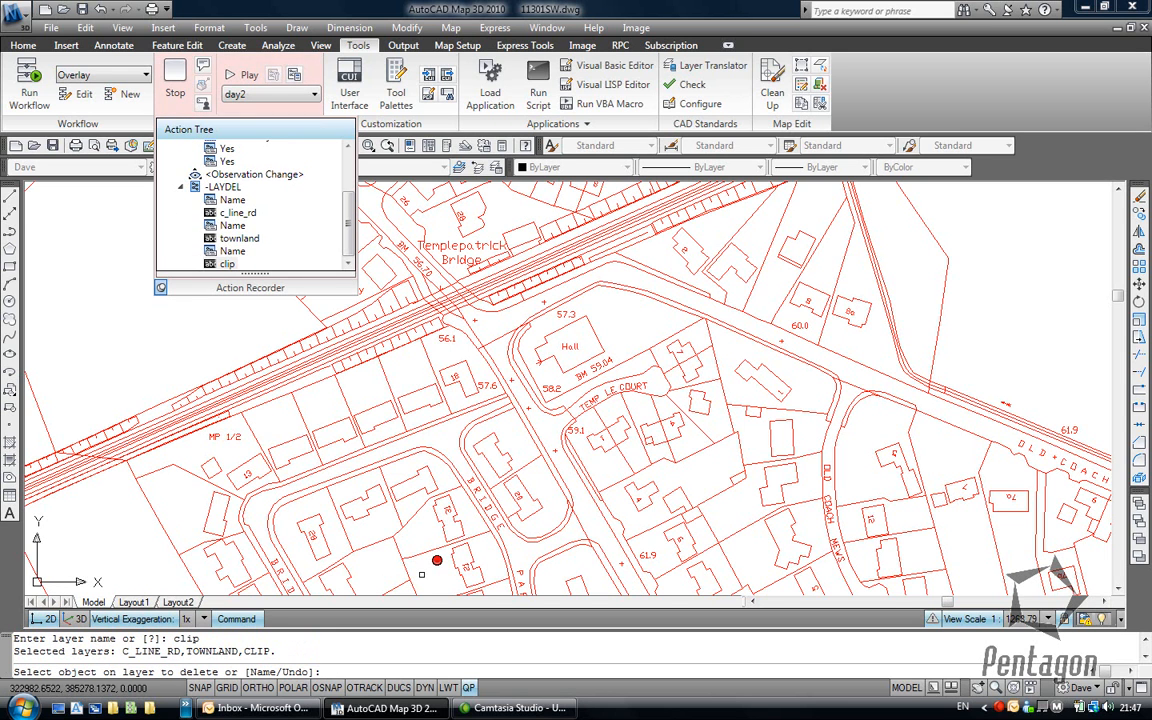
pyautogui.press('Return')
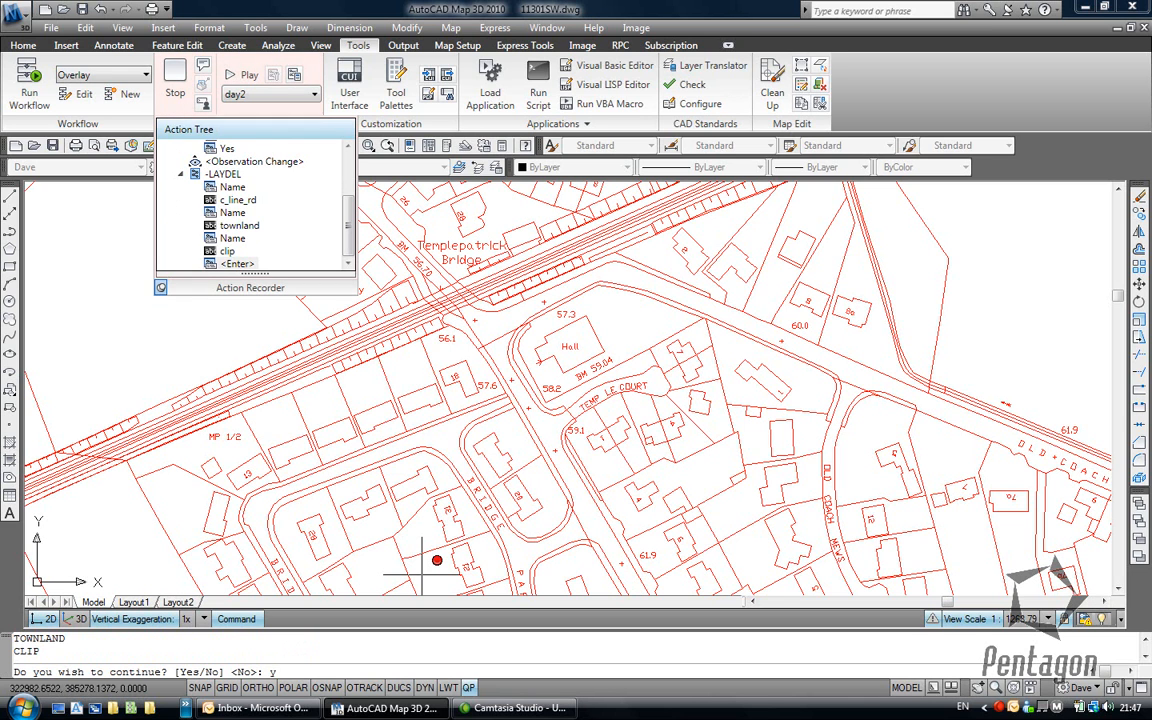
pyautogui.press('Return')
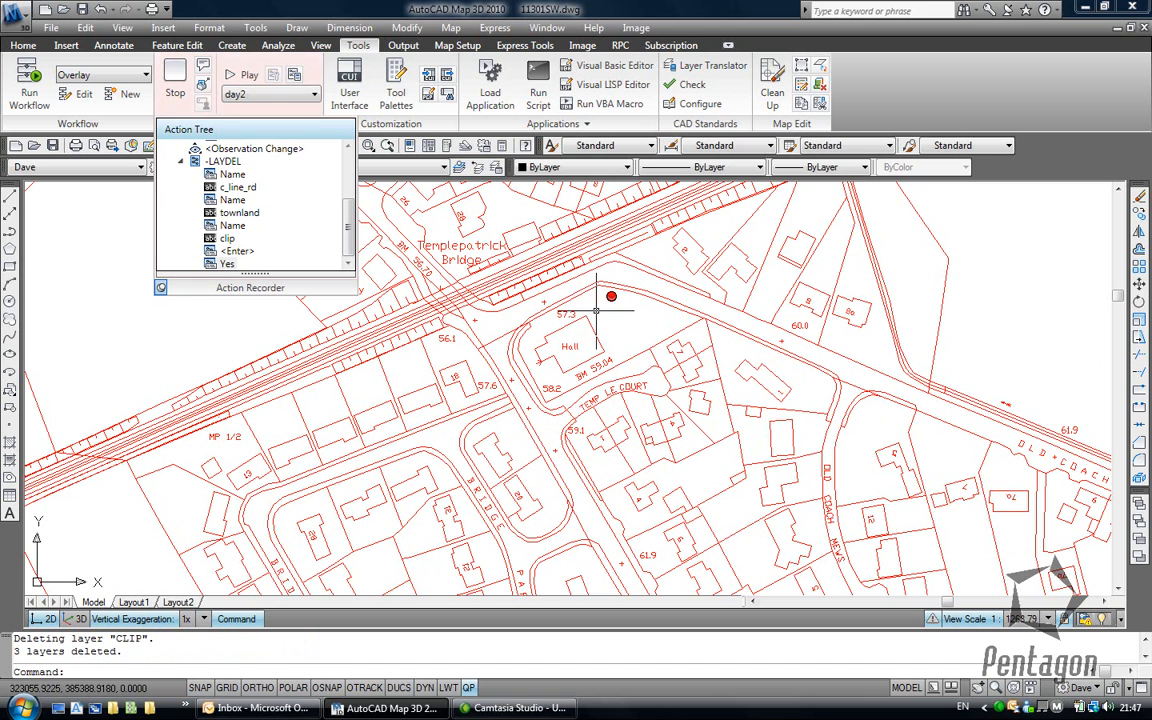
# - Run -STYLE to give the Standard text style the arial font, accepting the defaults for all other options
pyautogui.scroll(5, 582, 342)
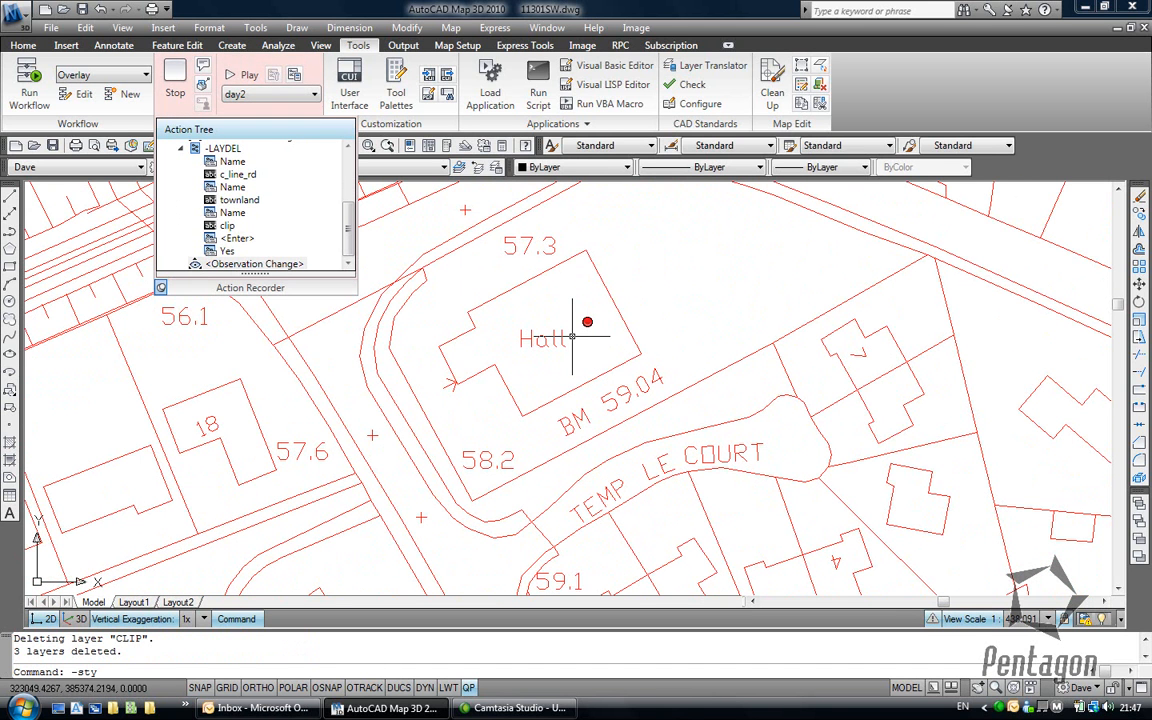
pyautogui.press('Return')
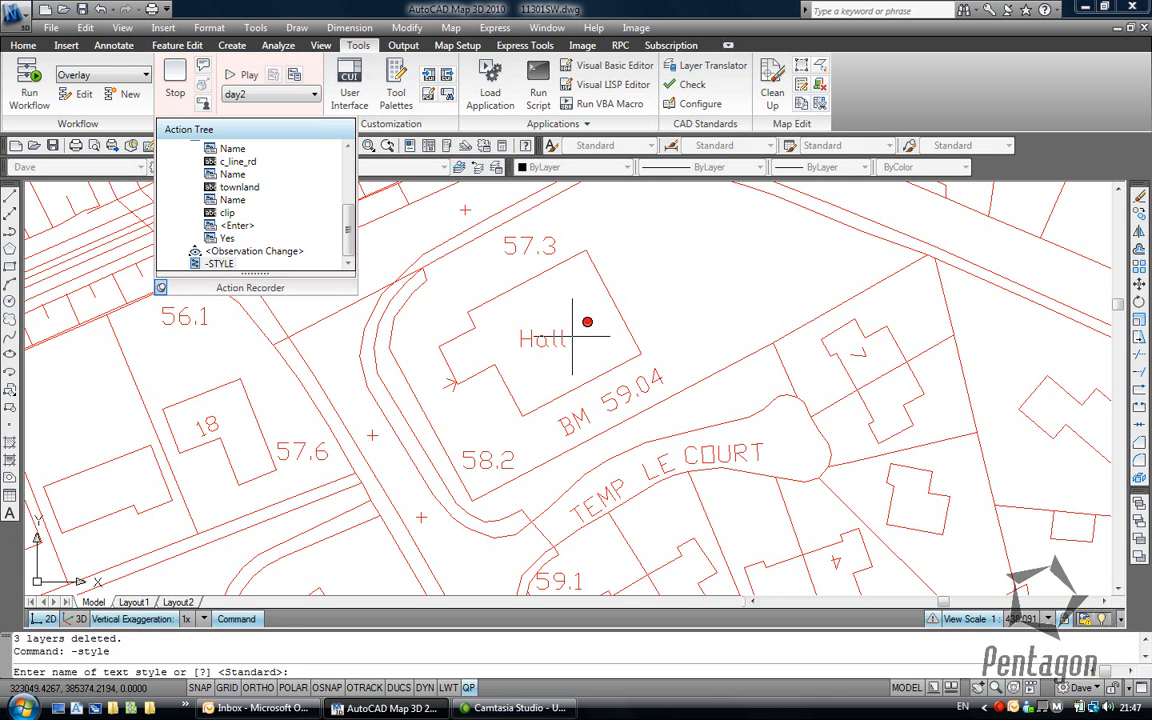
pyautogui.press('Return')
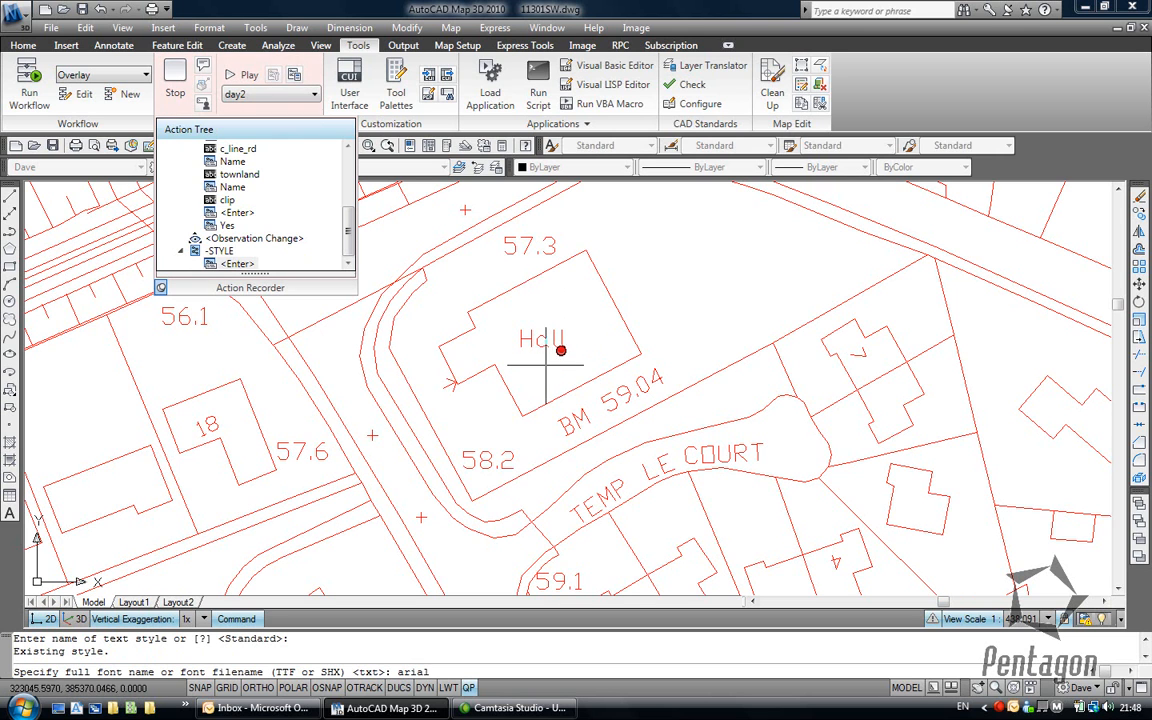
pyautogui.press('Return')
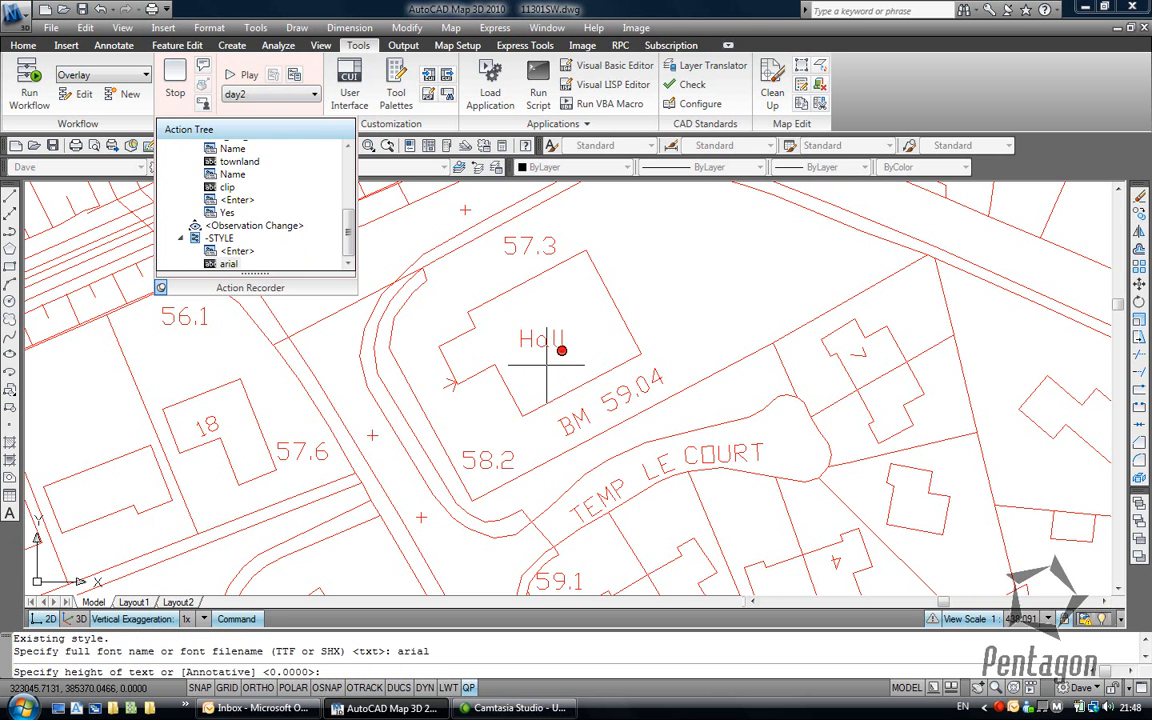
pyautogui.press('Return')
pyautogui.press('Return')
pyautogui.press('Return')
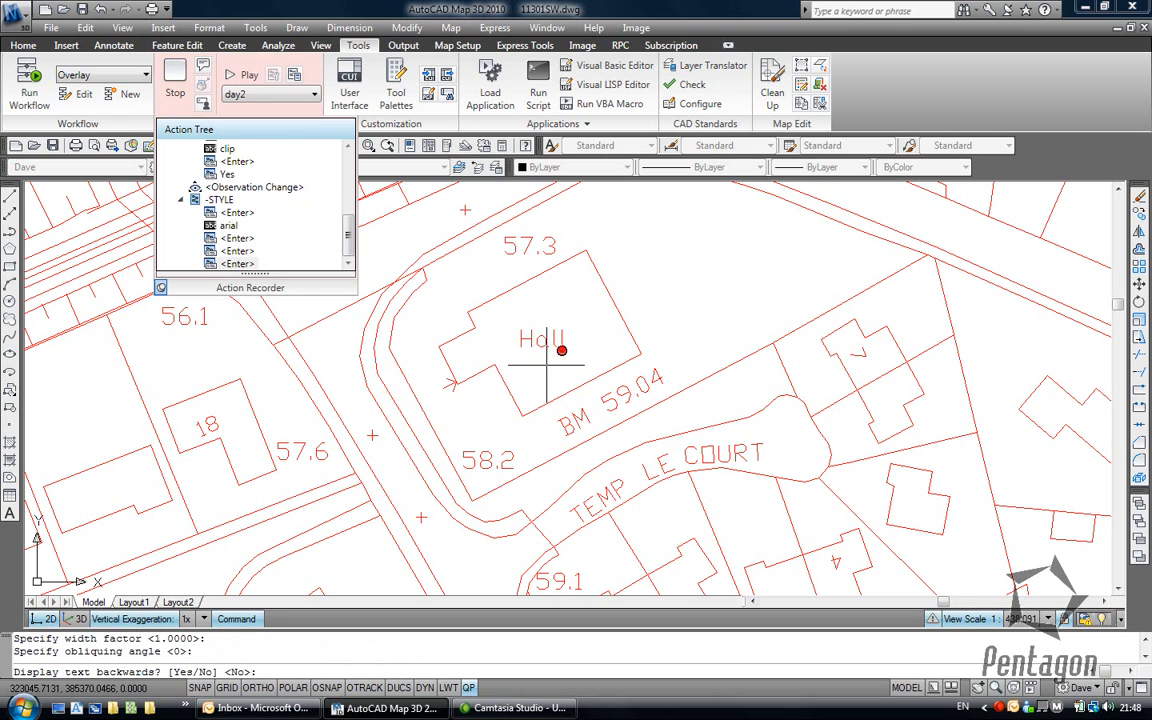
pyautogui.press('Return')
pyautogui.press('Return')
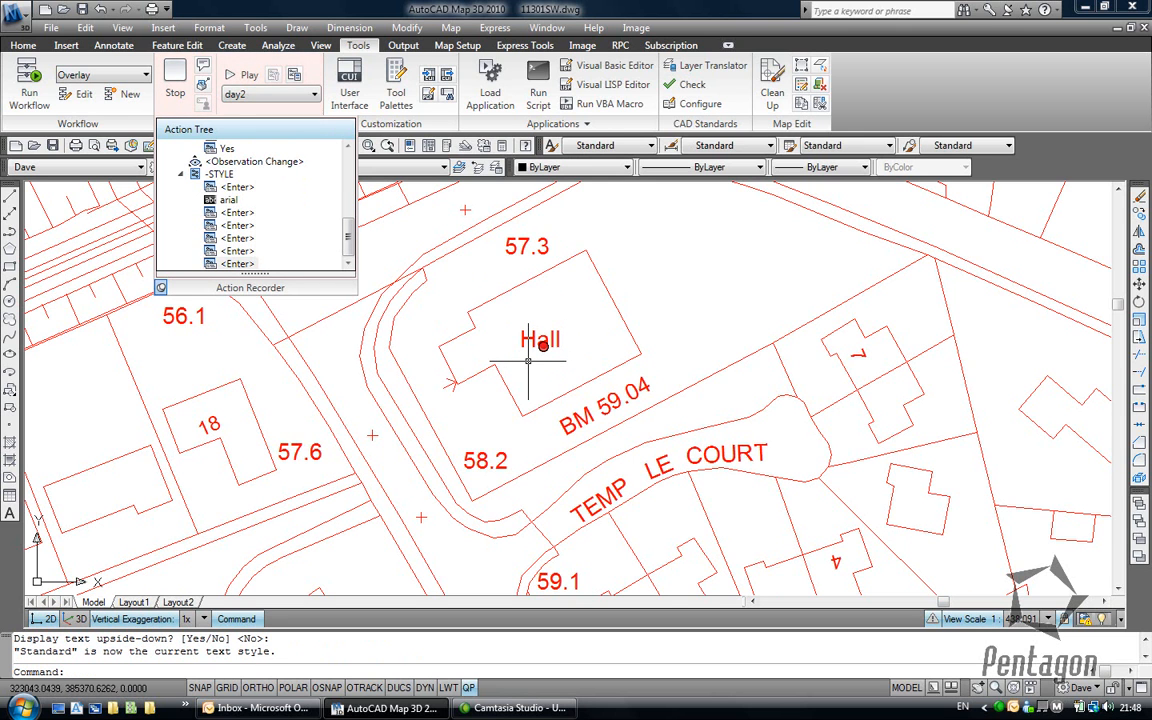
# - Open the layer properties and set the layers BANK through COMM_OTH to color 8
pyautogui.write('la')
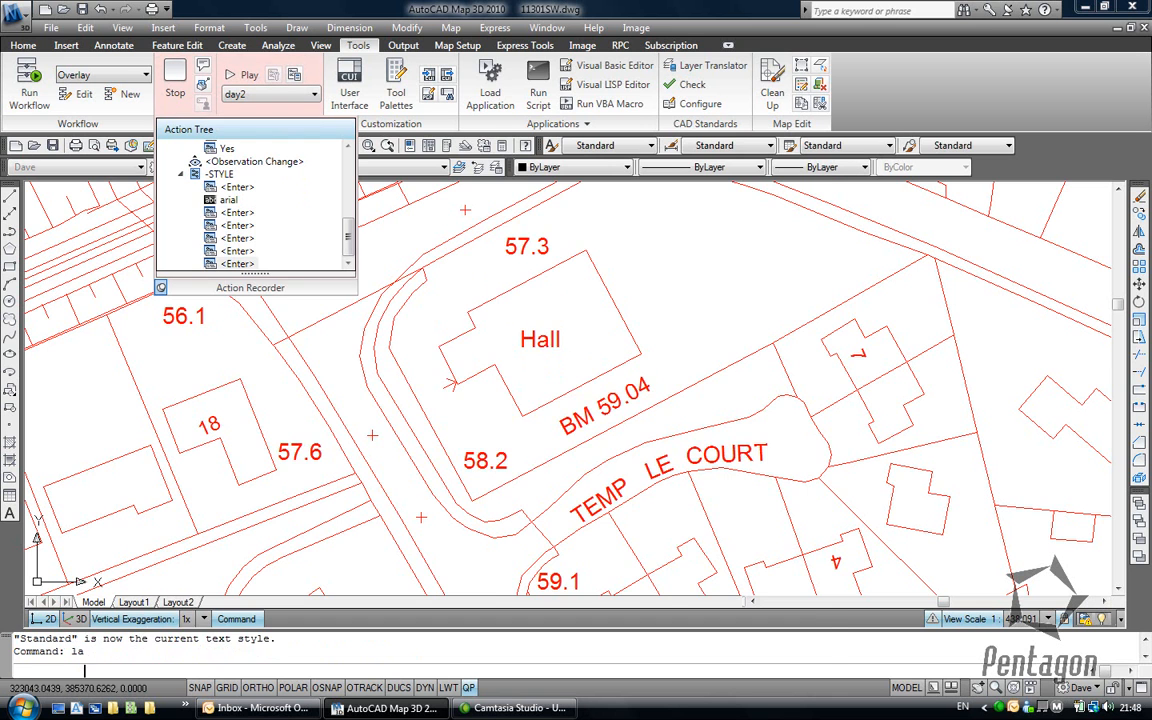
pyautogui.press('Return')
pyautogui.moveTo(255, 252); pyautogui.dragTo(260, 364)
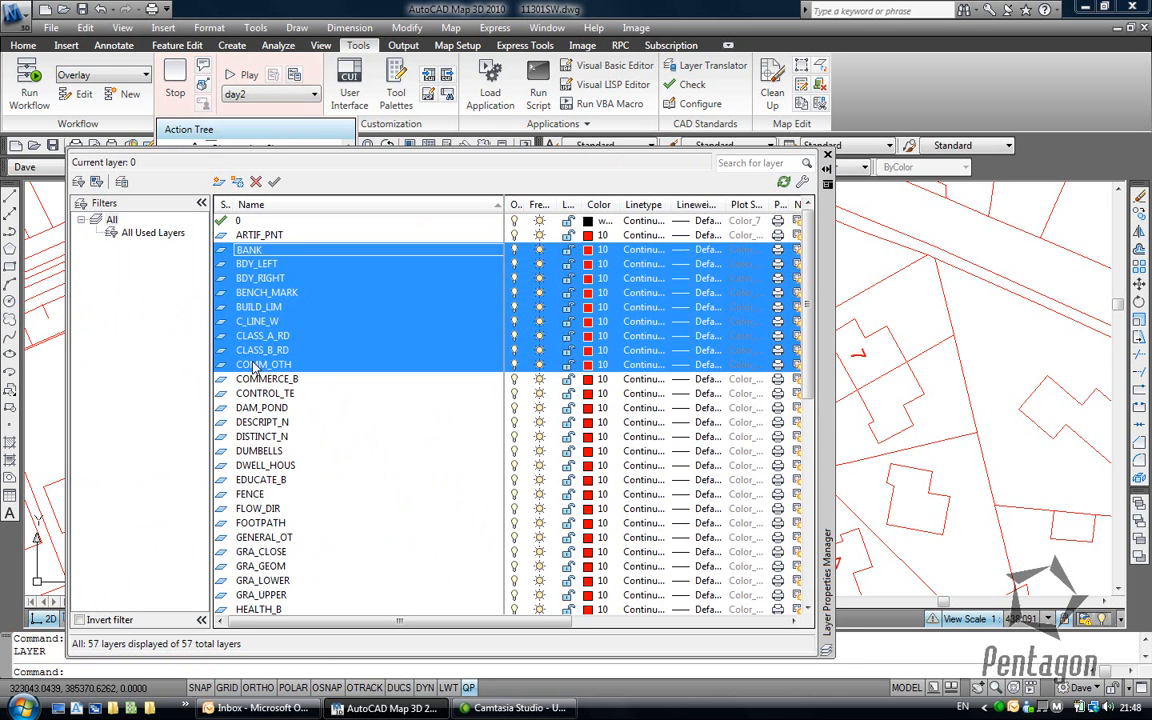
pyautogui.click(590, 293)
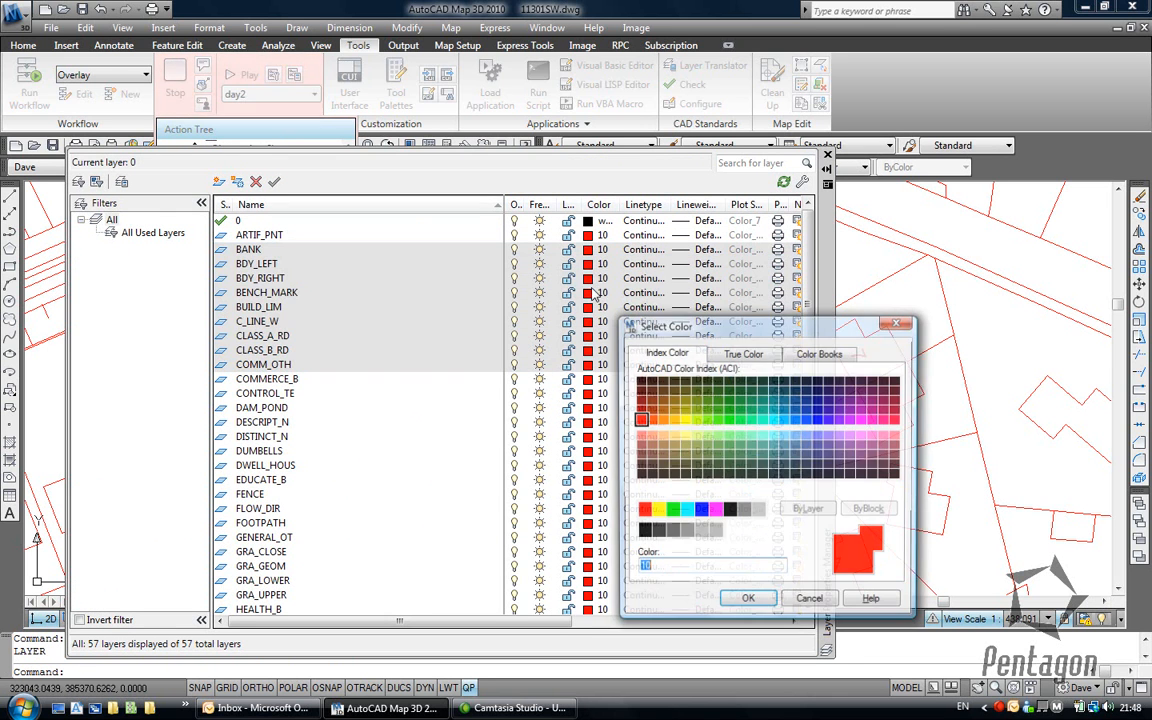
pyautogui.click(745, 509)
pyautogui.click(748, 598)
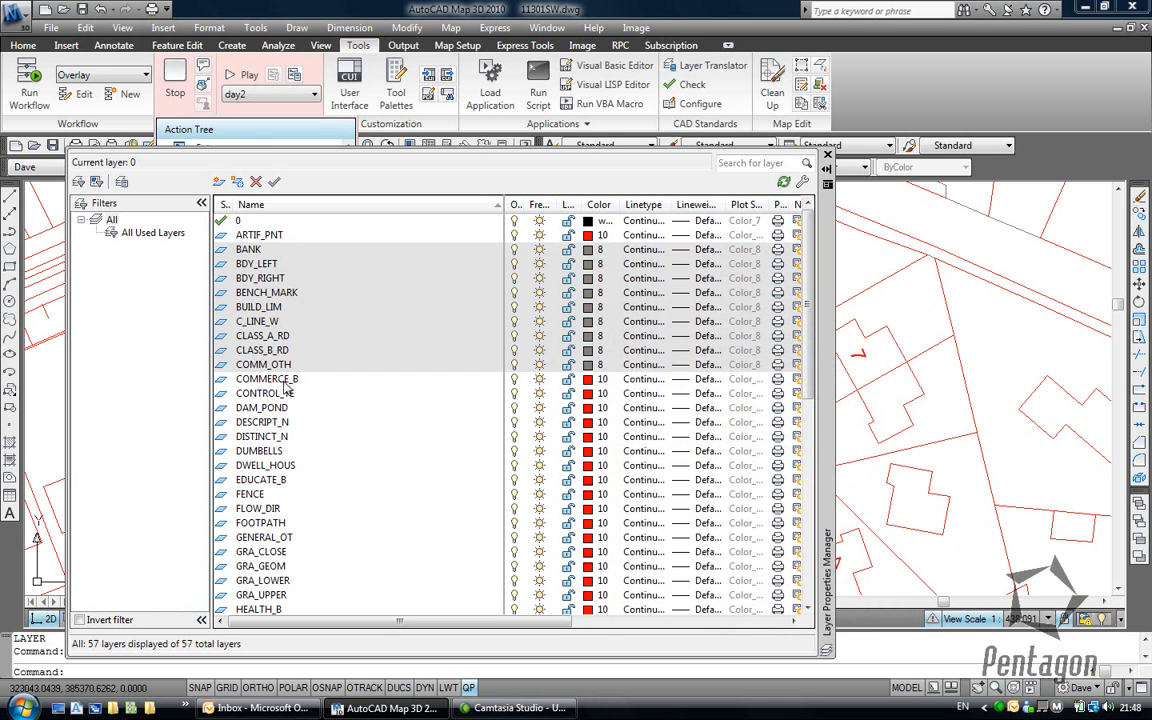
# - Set the color of the layers COMMERCE_B through GENERAL_OT to blue
pyautogui.click(283, 380)
pyautogui.keyDown('shift'); pyautogui.click(274, 538); pyautogui.keyUp('shift')
pyautogui.click(590, 393)
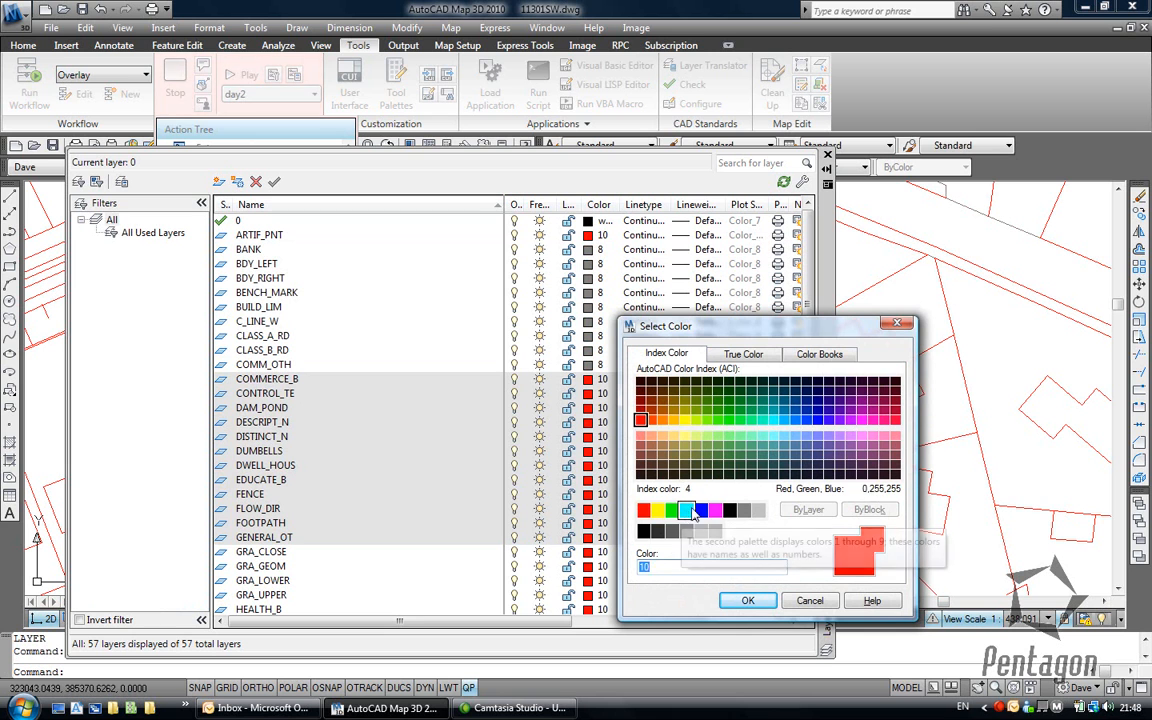
pyautogui.click(701, 510)
pyautogui.press('Return')
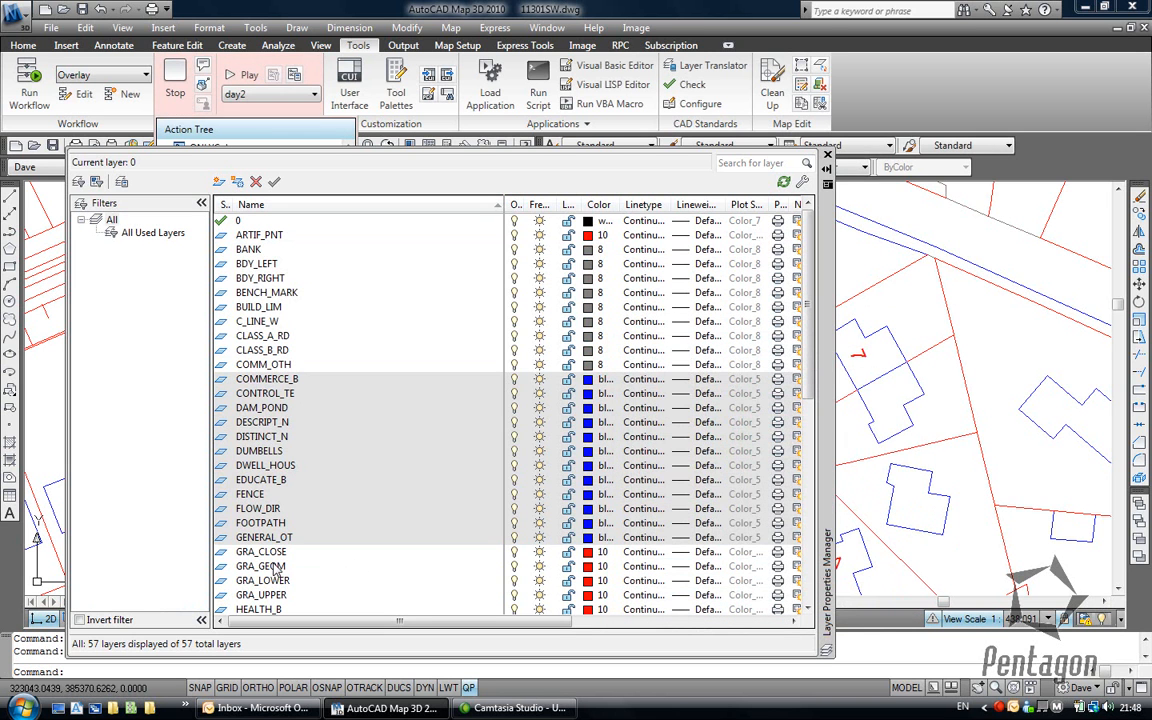
# - Set the color of the layers GRA_CLOSE through PLAN_OTH to green
pyautogui.click(264, 554)
pyautogui.moveTo(812, 343); pyautogui.dragTo(820, 399)
pyautogui.scroll(-4, 820, 404)
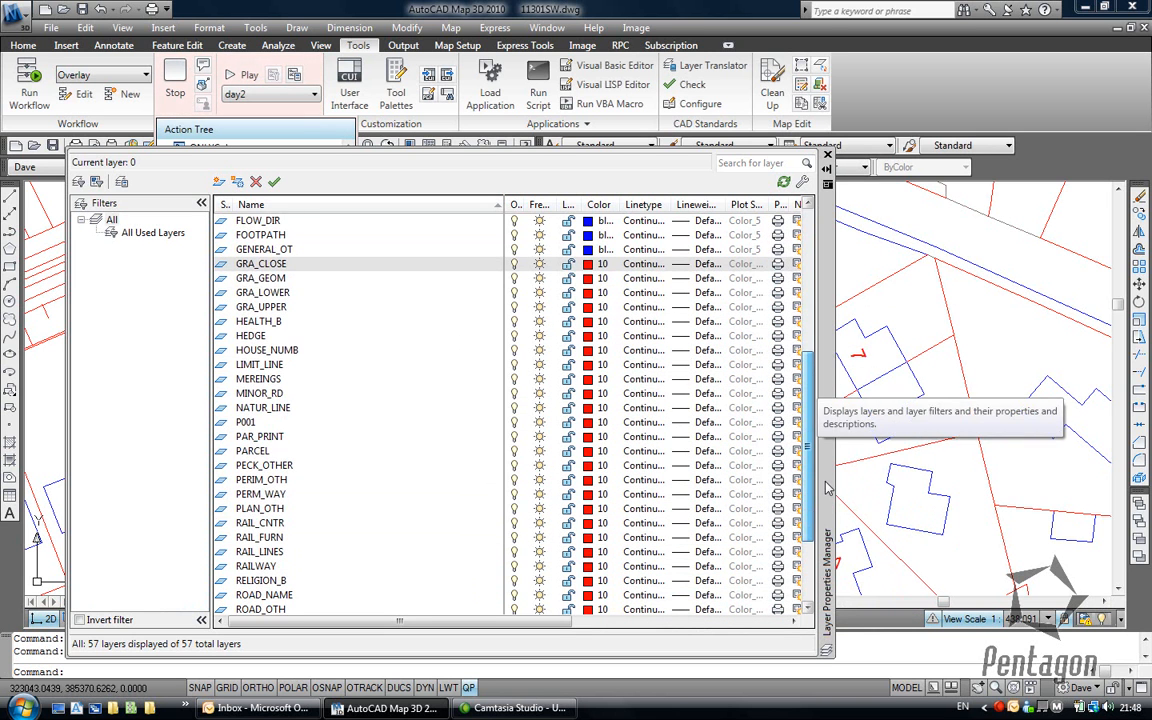
pyautogui.keyDown('shift'); pyautogui.click(260, 508); pyautogui.keyUp('shift')
pyautogui.click(587, 393)
pyautogui.click(672, 510)
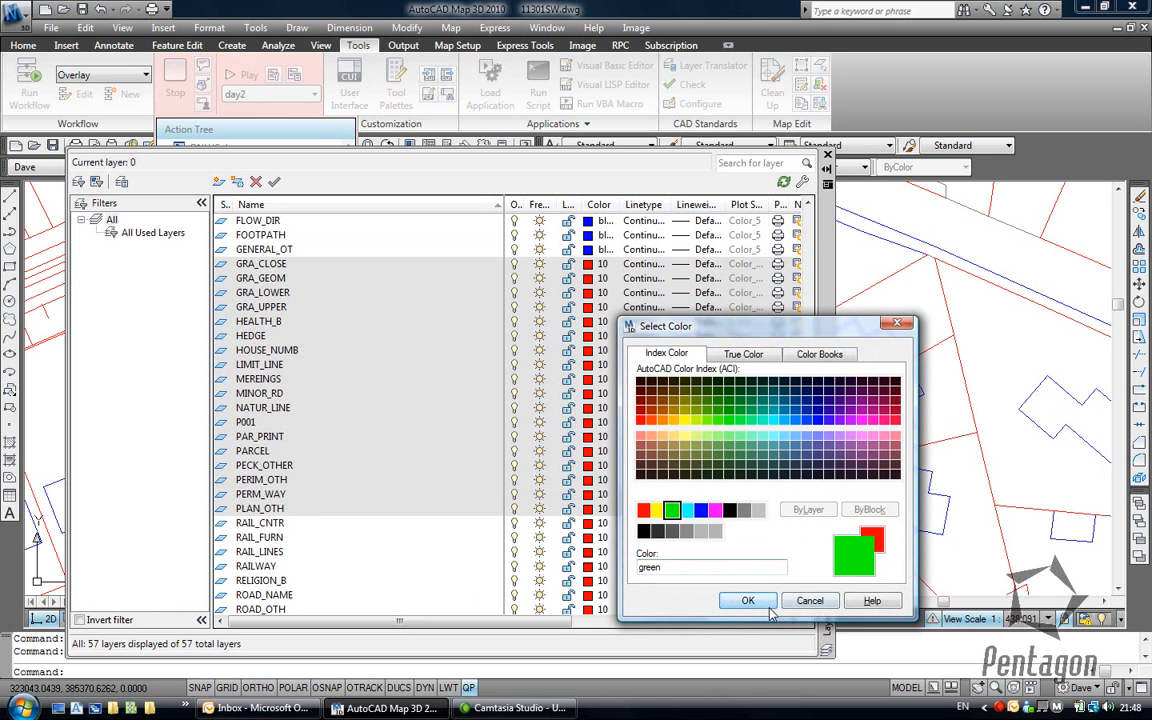
pyautogui.click(749, 601)
# - Set the layers RAIL_CNTR through WTRFN_OTH to color 8 and close the layer properties
pyautogui.scroll(-4, 270, 440)
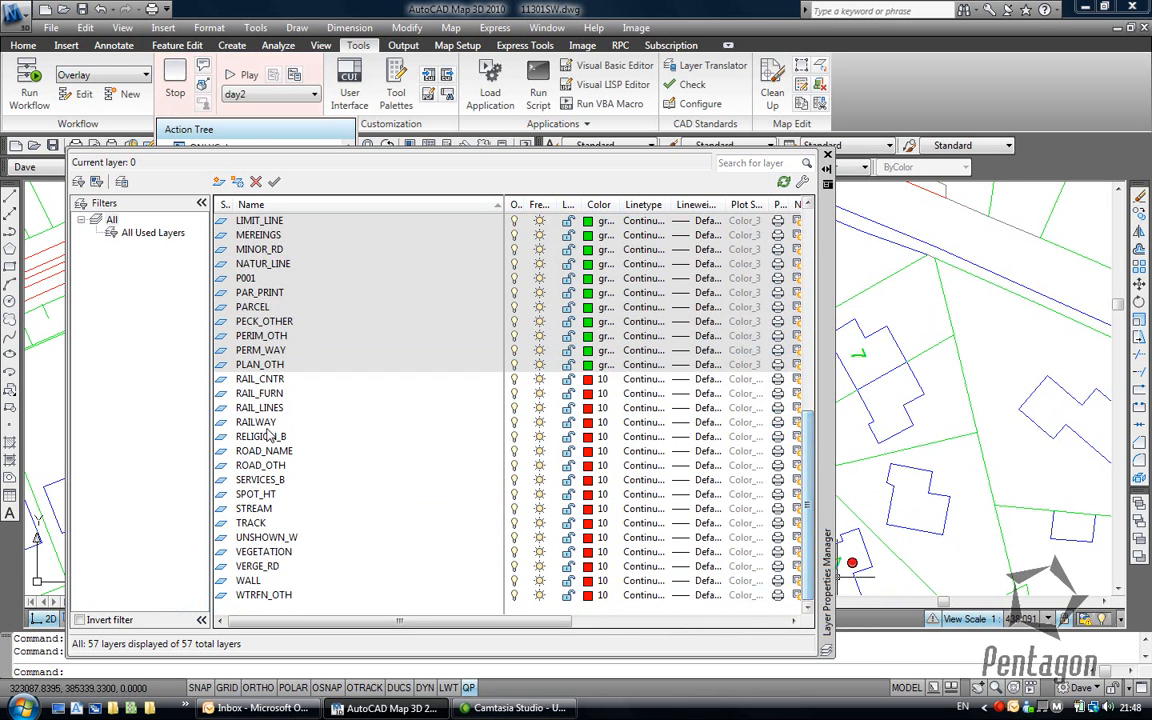
pyautogui.click(256, 380)
pyautogui.keyDown('shift'); pyautogui.click(262, 594); pyautogui.keyUp('shift')
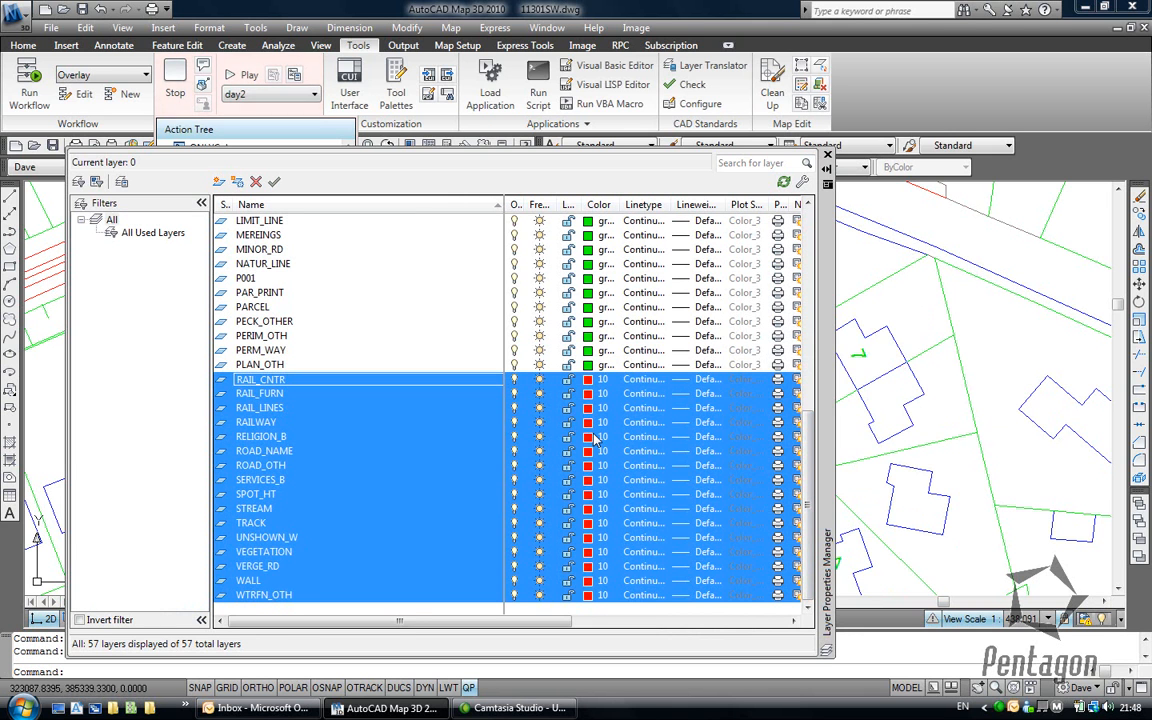
pyautogui.click(588, 434)
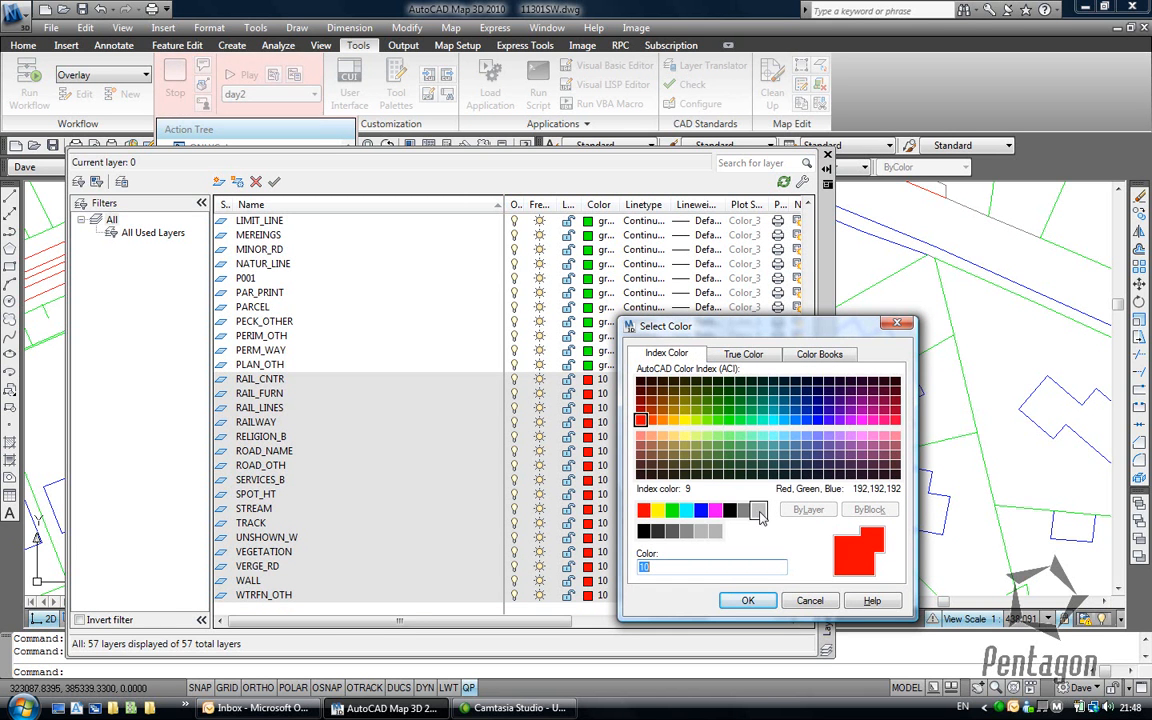
pyautogui.click(744, 510)
pyautogui.click(746, 600)
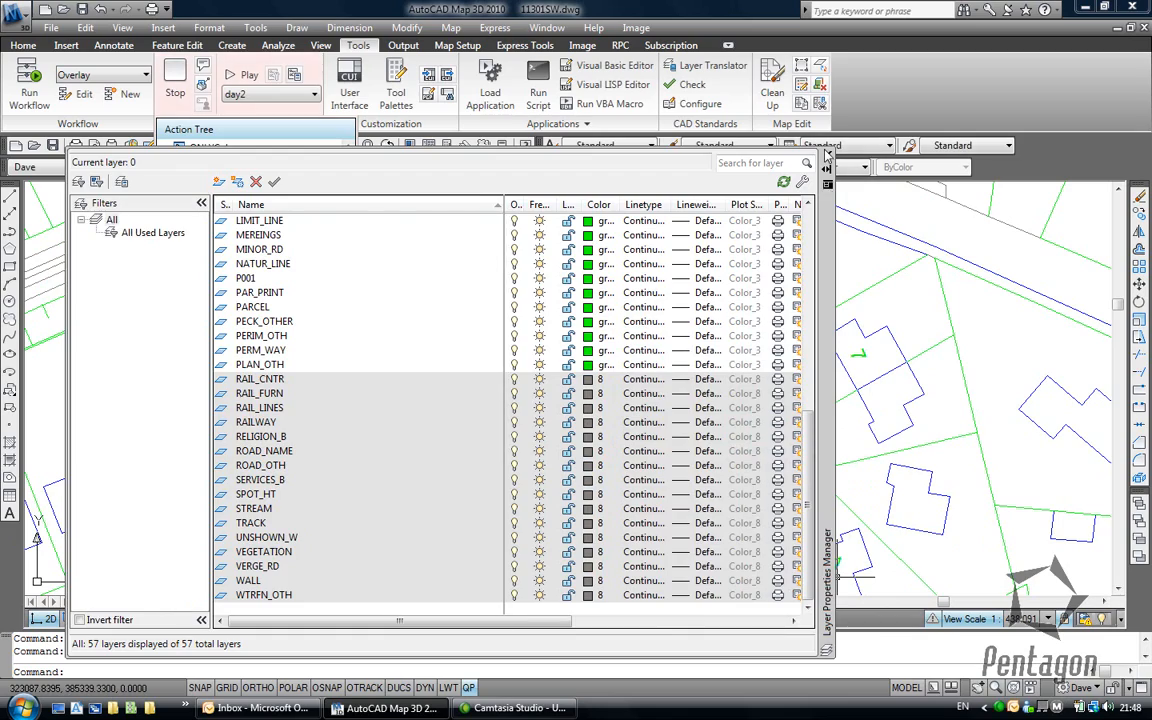
pyautogui.click(826, 157)
# - Stop recording the action macro and save it under the command name PentagonSolutionsMapclean
pyautogui.scroll(-10, 705, 350)
pyautogui.scroll(10, 704, 358)
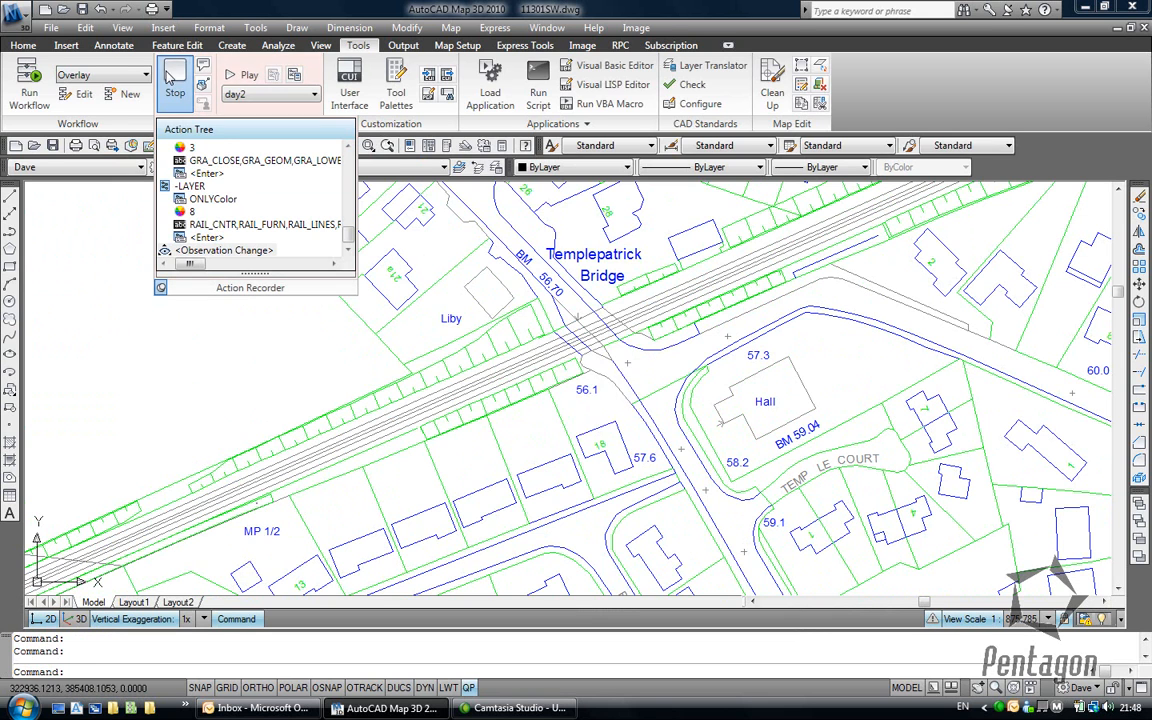
pyautogui.click(171, 77)
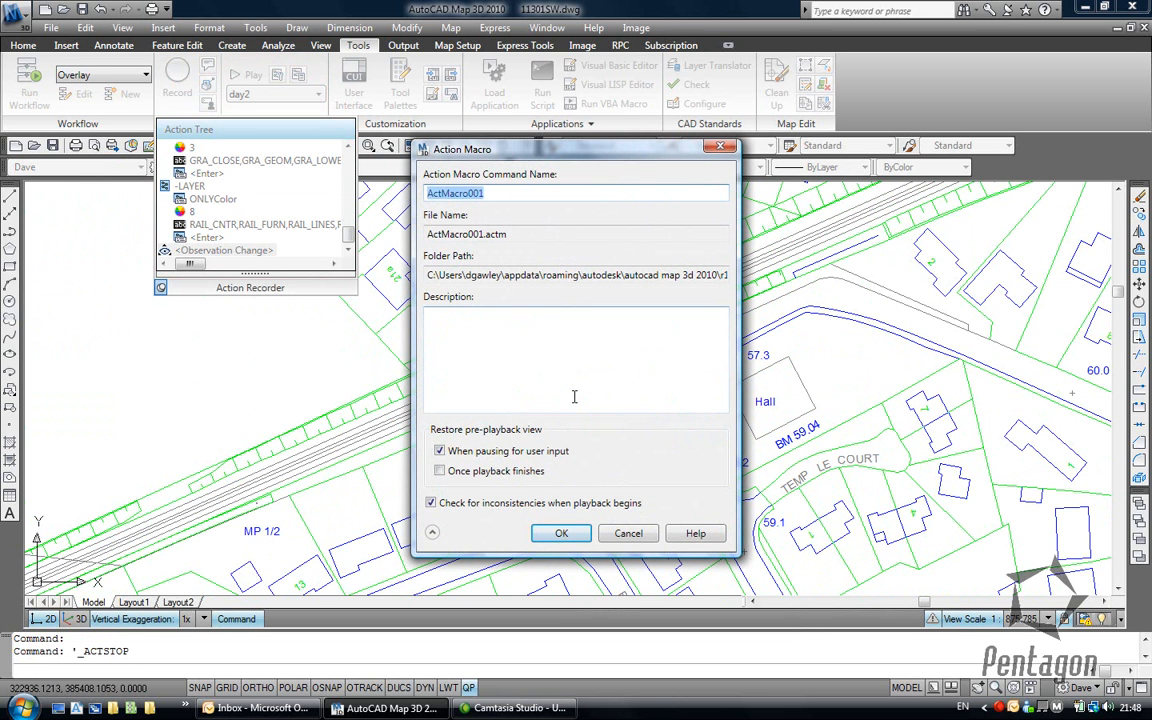
pyautogui.write('PentagonSolutionsMapclean')
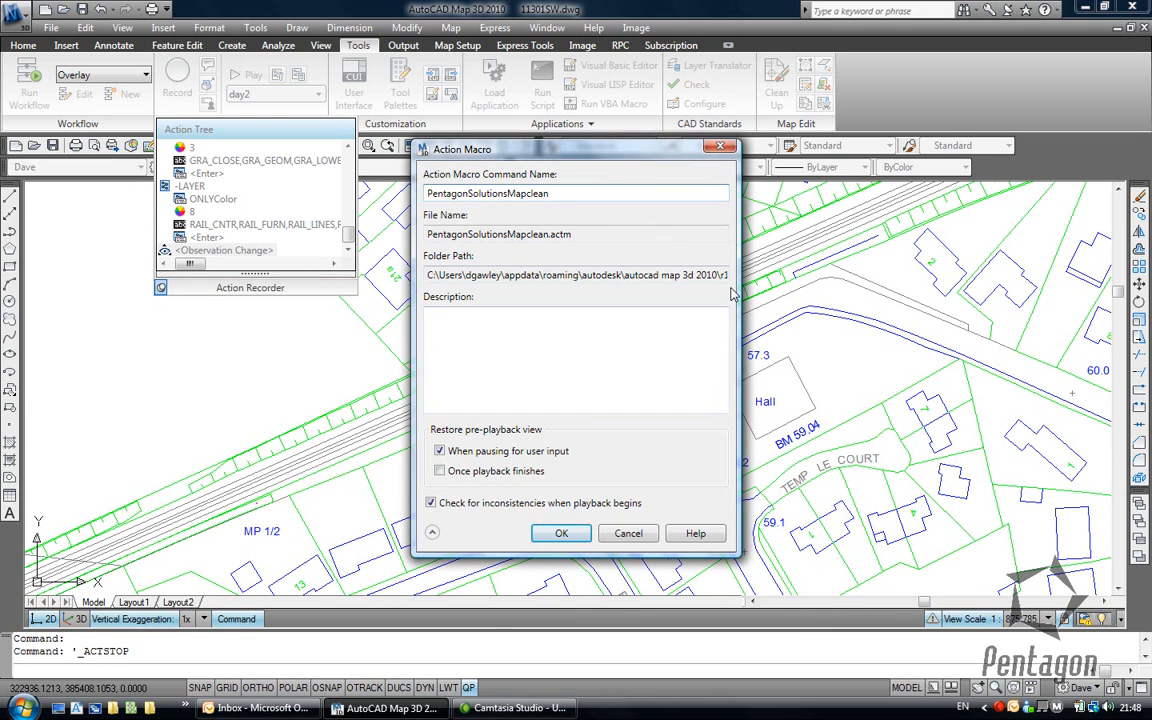
pyautogui.click(560, 534)
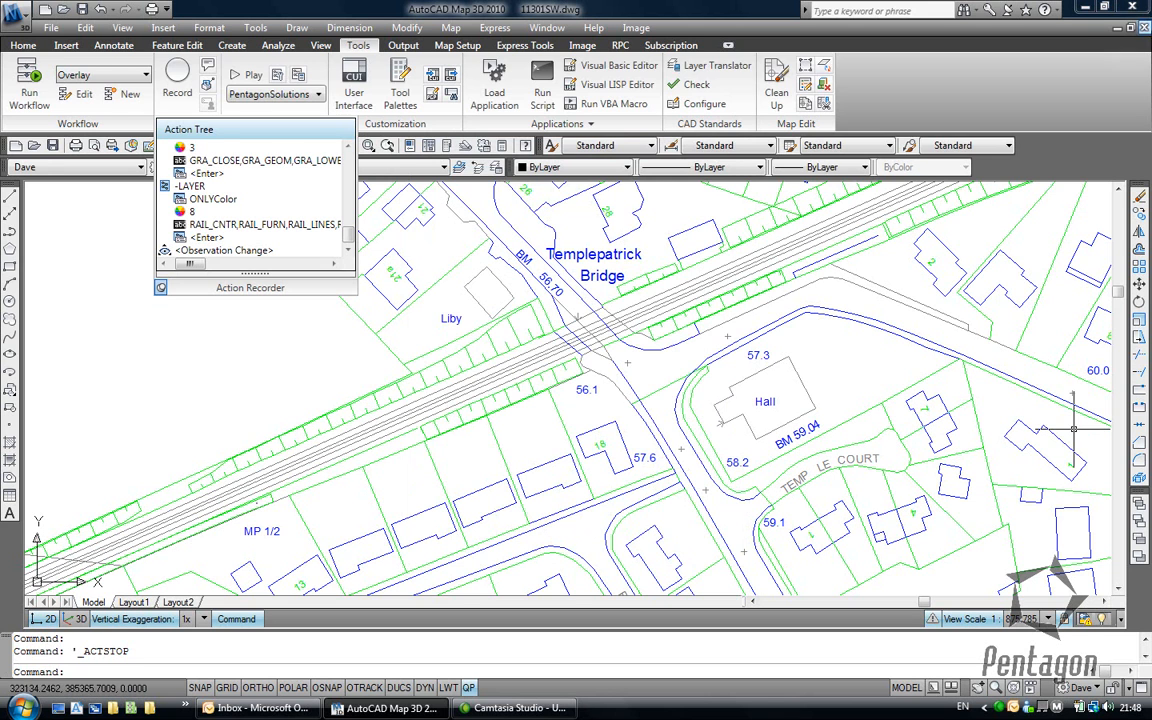
# - Close the cleaned map without saving its changes and reopen C:\Pentagon\11301SW.dwg from the recent files
pyautogui.click(1141, 27)
pyautogui.click(594, 390)
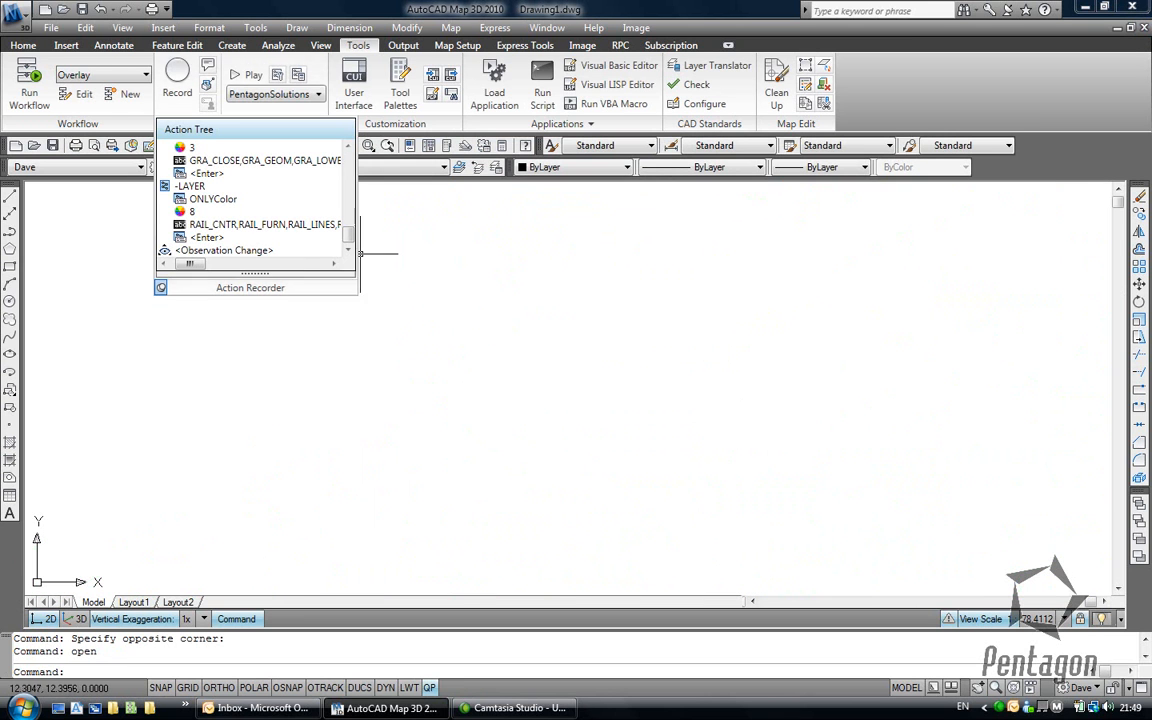
pyautogui.click(50, 27)
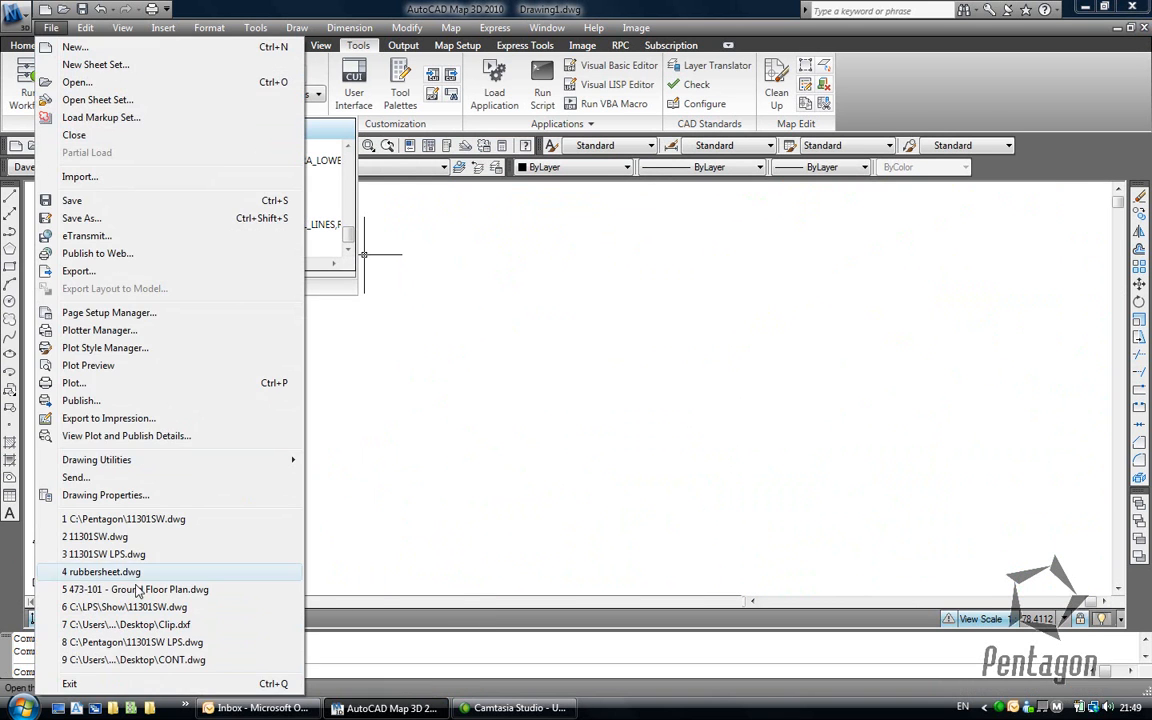
pyautogui.click(130, 519)
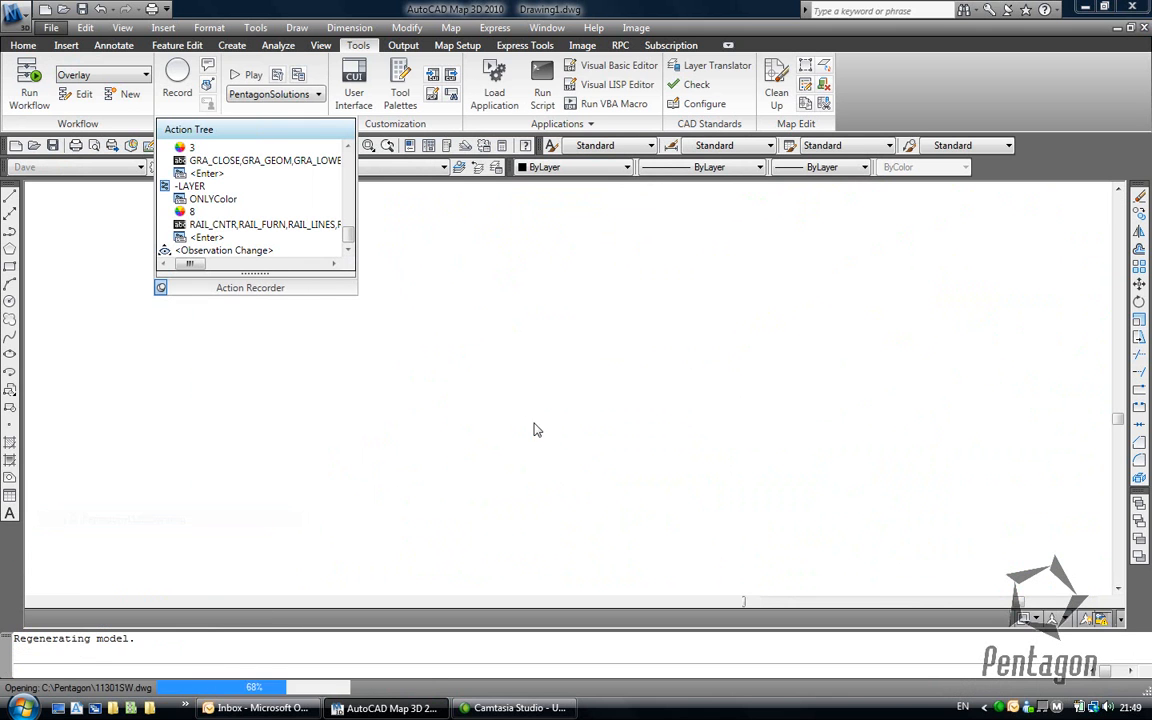
# - Replay the PentagonSolutionsMapclean action macro on the reopened map, close the layer properties and inspect the railway lines near Templepatrick Bridge
pyautogui.moveTo(384, 358); pyautogui.dragTo(602, 346, button='middle')
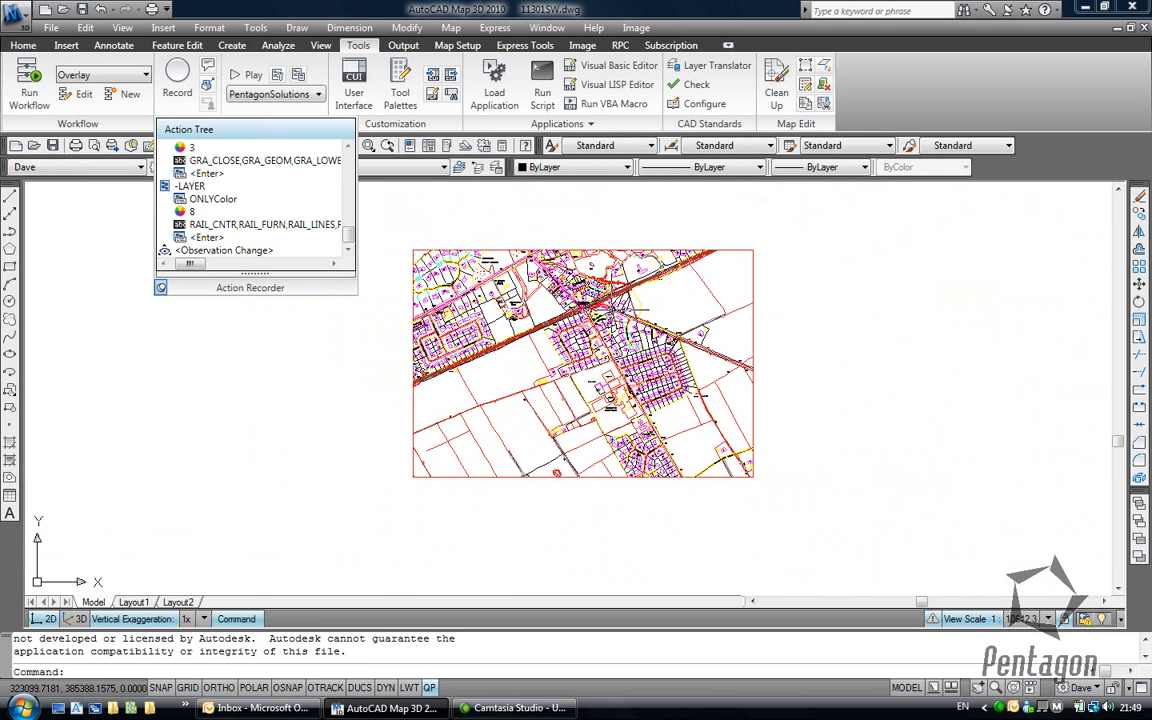
pyautogui.scroll(3, 607, 310)
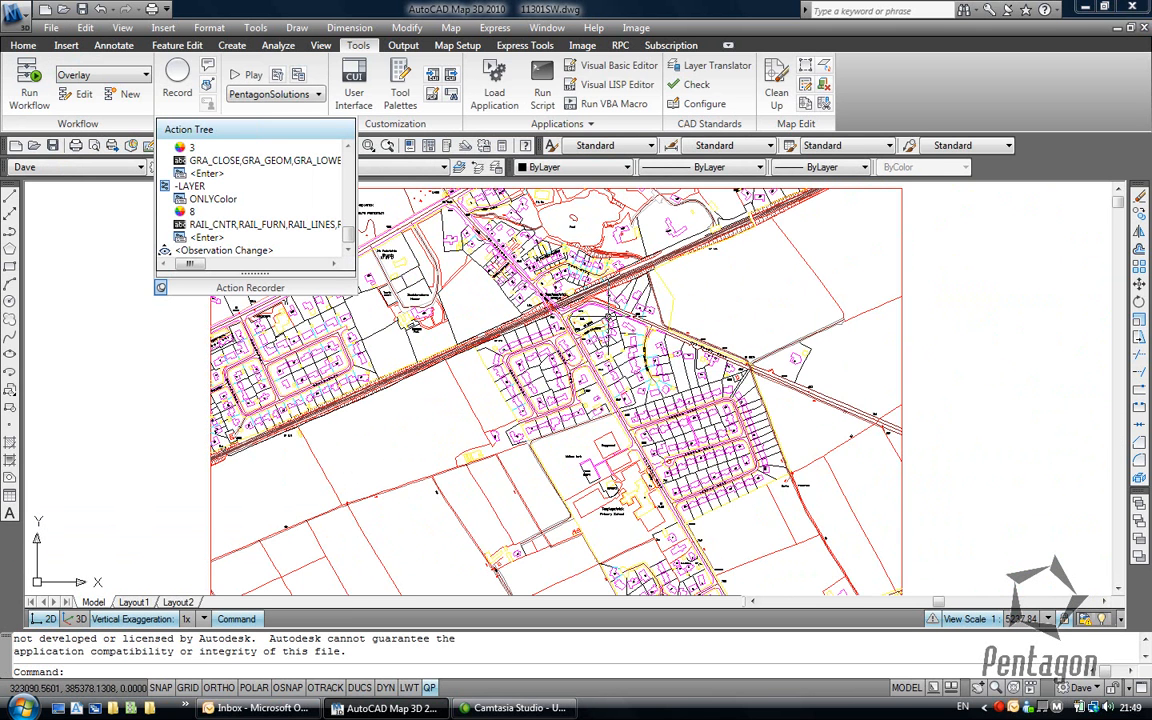
pyautogui.click(234, 76)
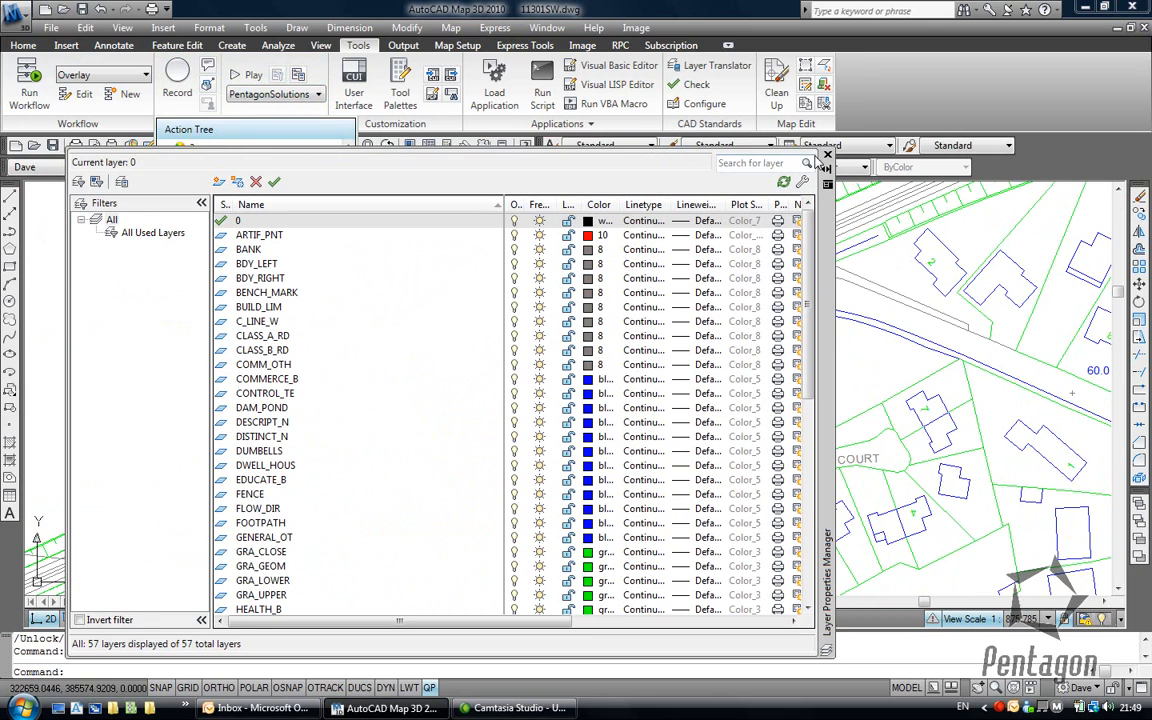
pyautogui.click(827, 156)
pyautogui.scroll(-6, 600, 342)
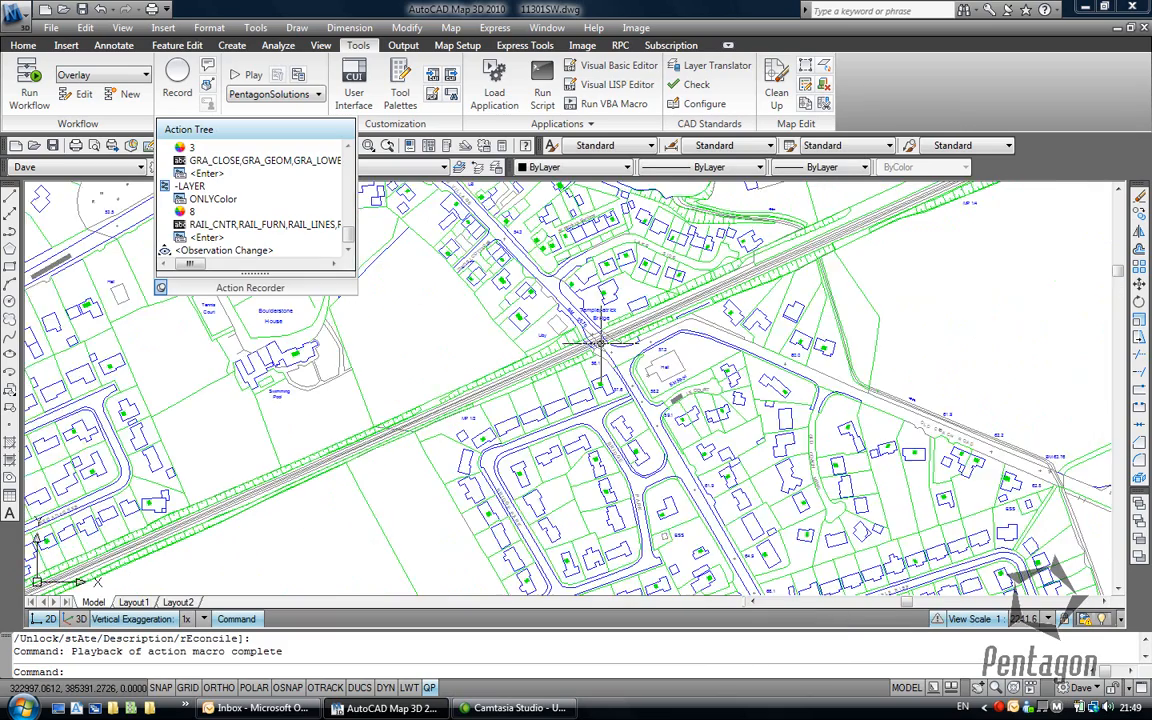
pyautogui.moveTo(598, 343); pyautogui.dragTo(577, 370, button='middle')
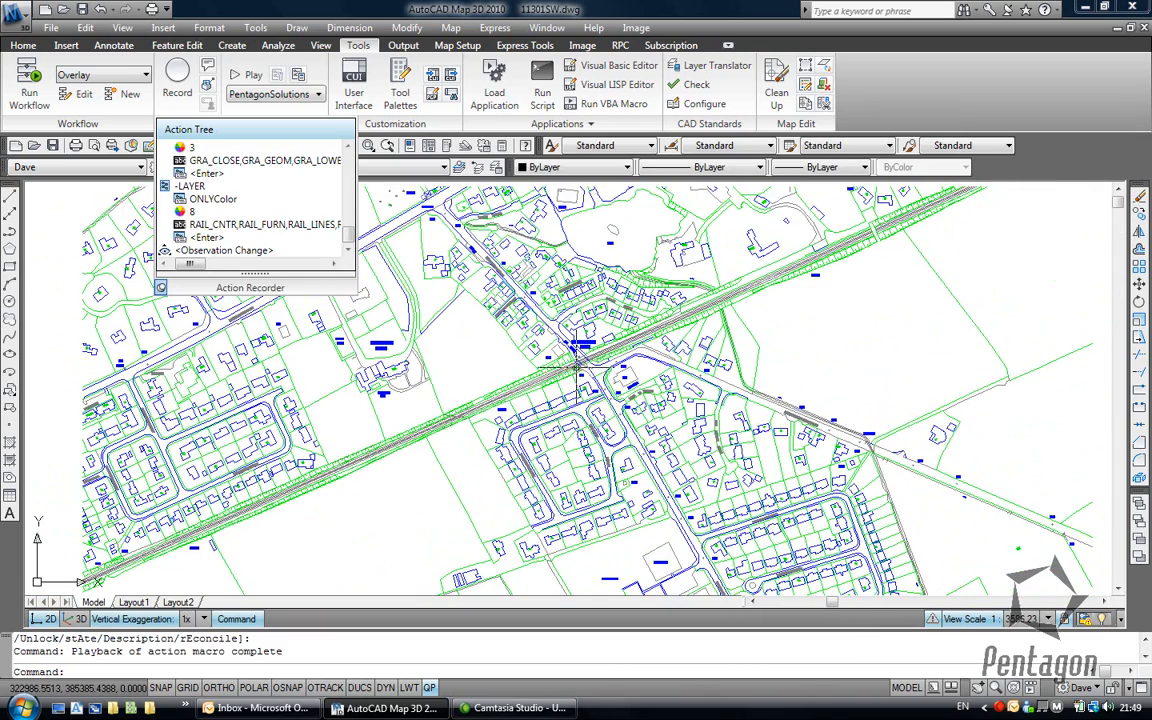
pyautogui.scroll(5, 577, 370)
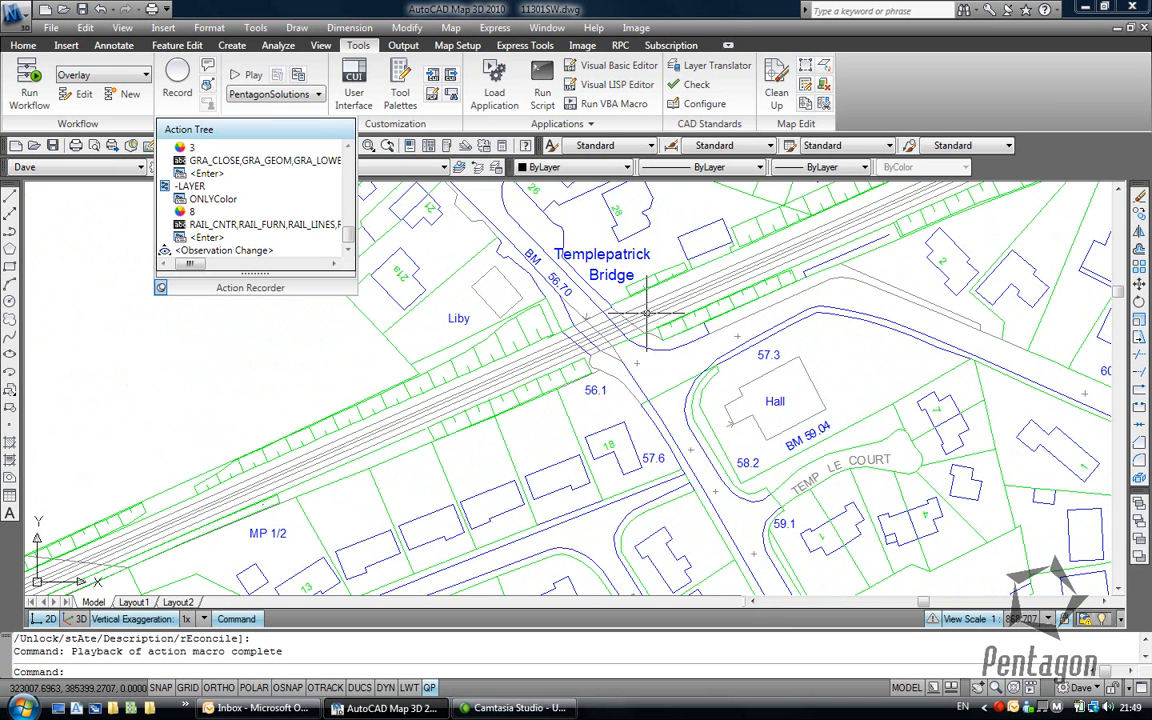
pyautogui.moveTo(646, 313)
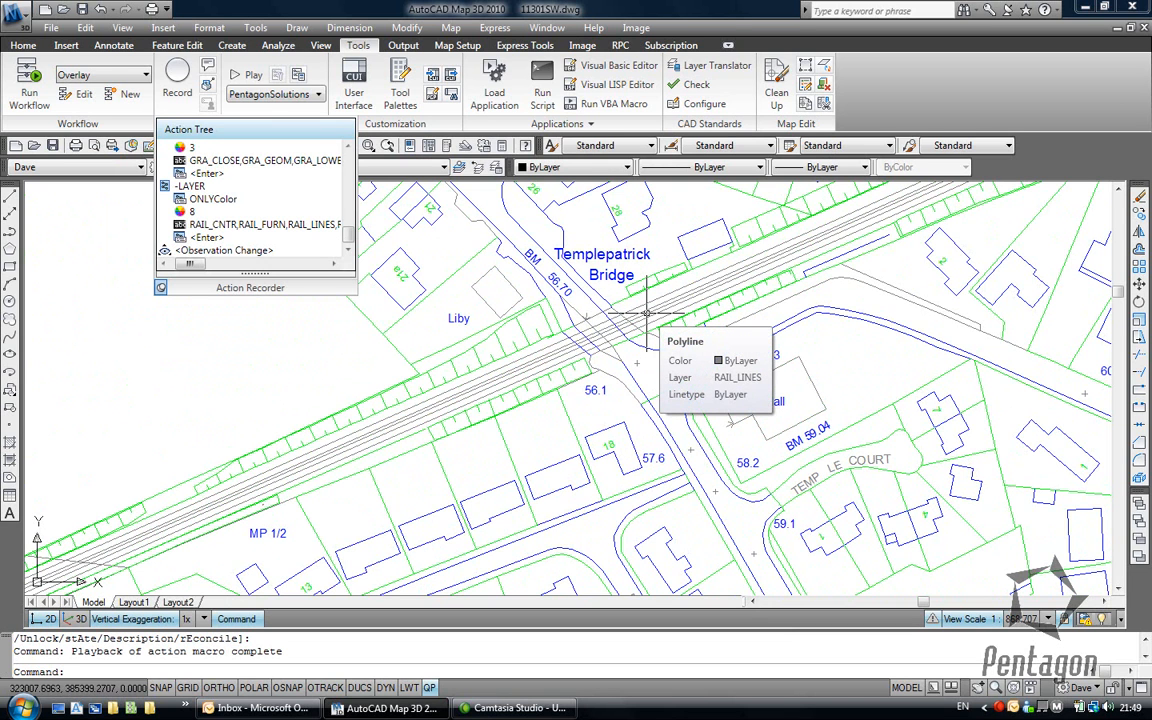